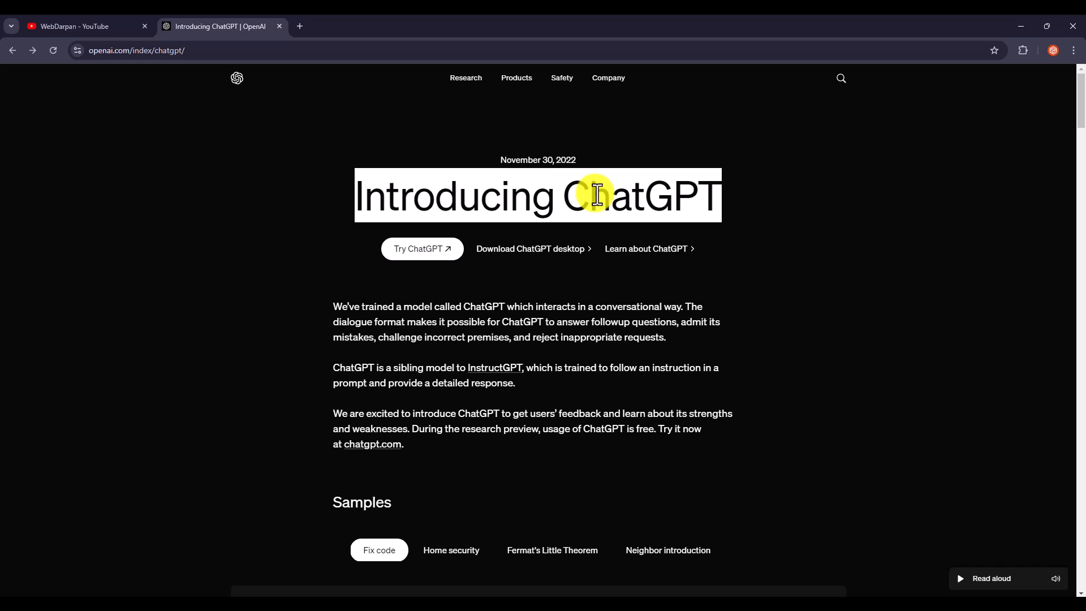
Step: Read through the Introducing ChatGPT page, covering its sample conversations and the training methods diagram
double_click(597, 195)
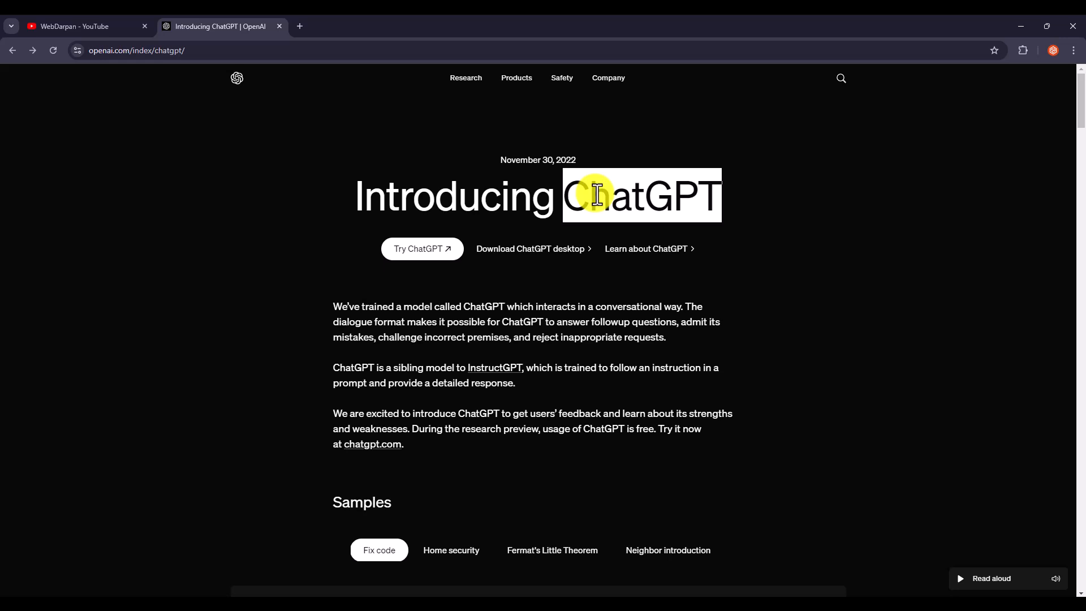
left_click(325, 241)
scroll(323, 240, "down", 1)
scroll(325, 240, "down", 5)
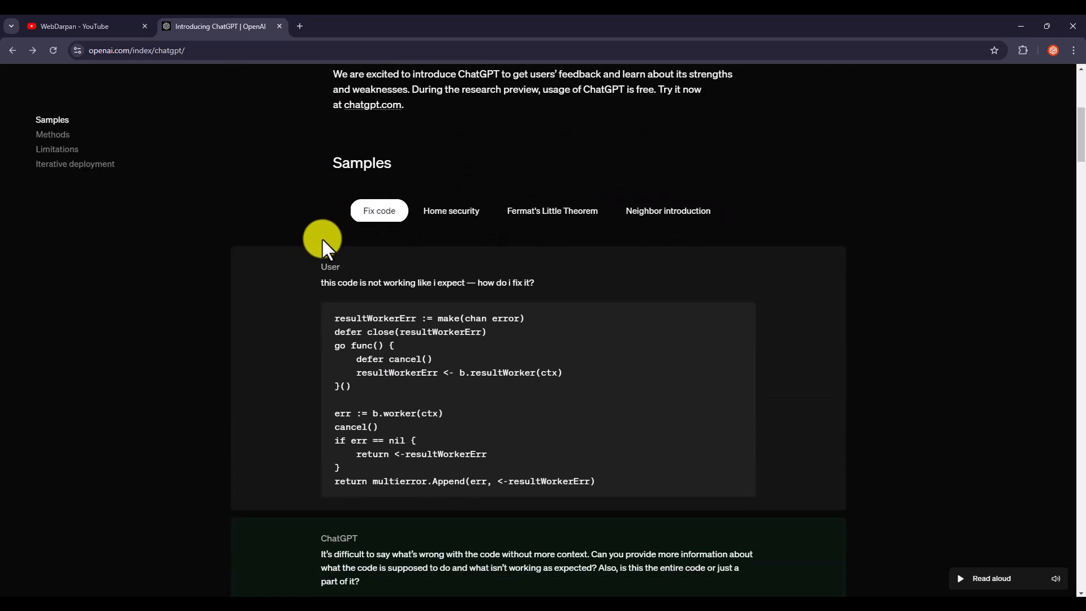
scroll(319, 244, "down", 6)
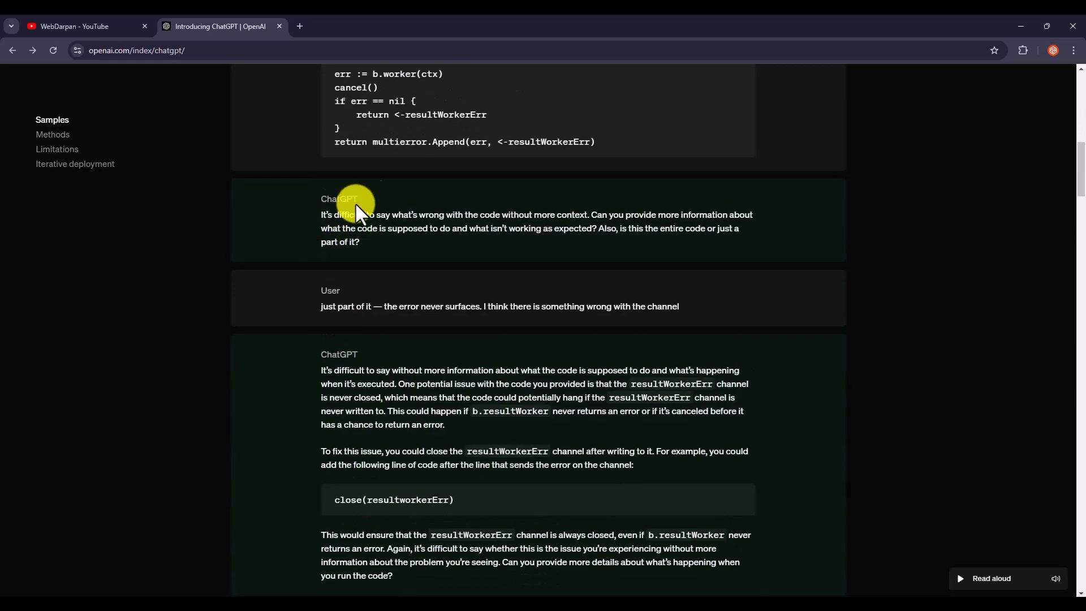
scroll(384, 200, "up", 2)
scroll(399, 187, "down", 8)
scroll(362, 198, "down", 3)
scroll(381, 215, "down", 3)
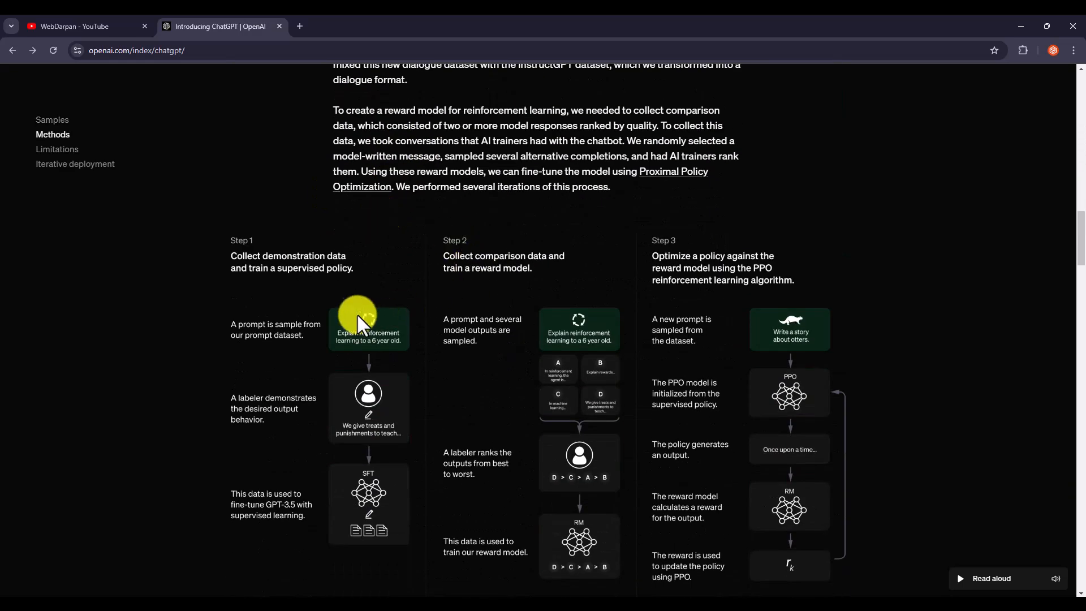
scroll(441, 340, "down", 7)
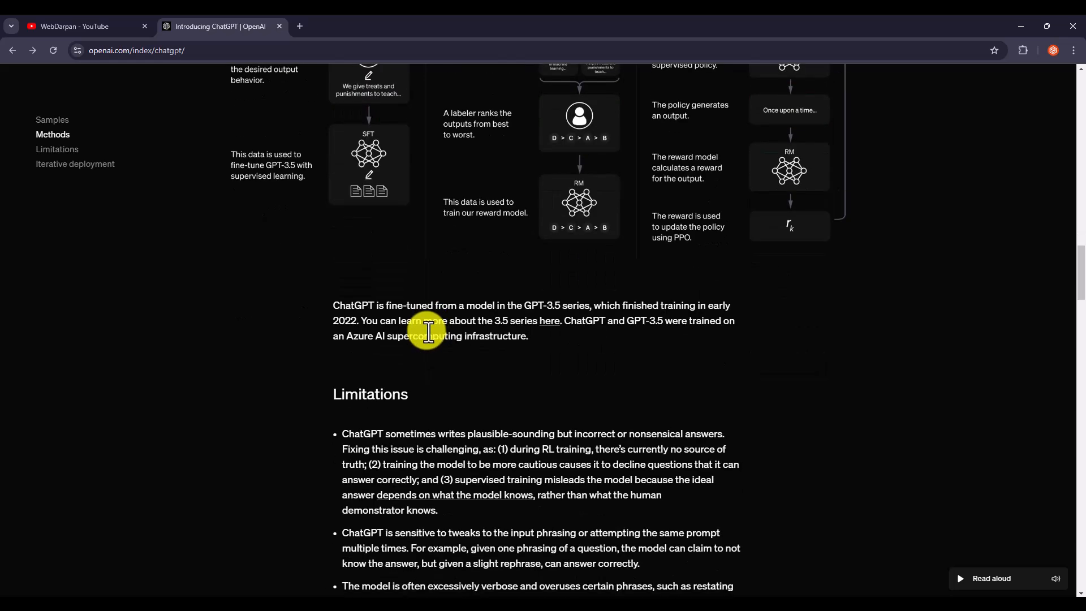
scroll(390, 323, "down", 2)
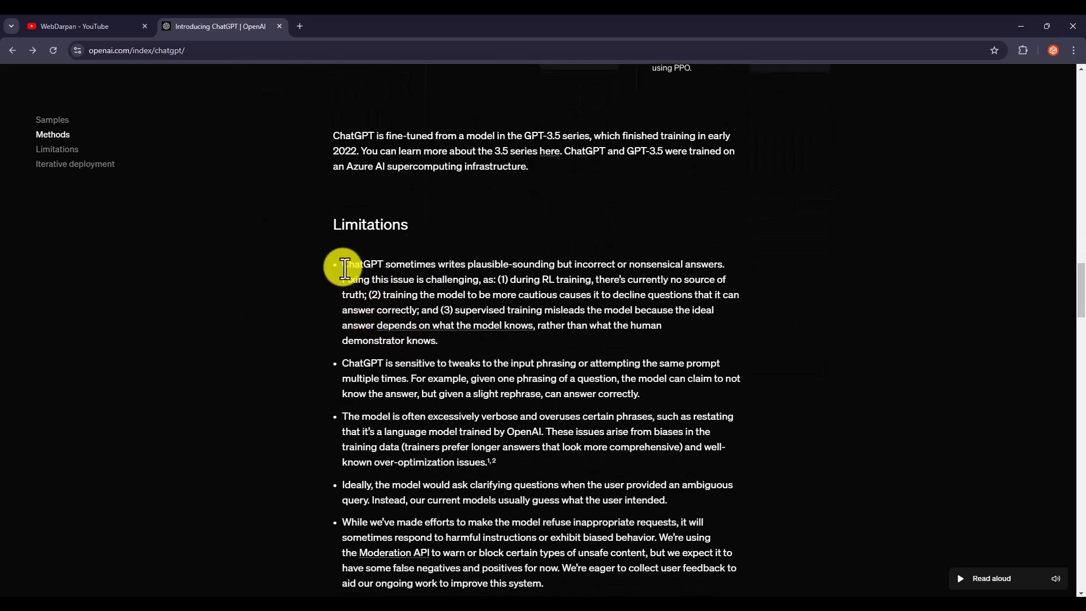
Step: Examine the Limitations section, highlighting its first point and the words "incorrect or nonsensical", and skim the iterative deployment examples
left_click_drag(345, 264, 696, 264)
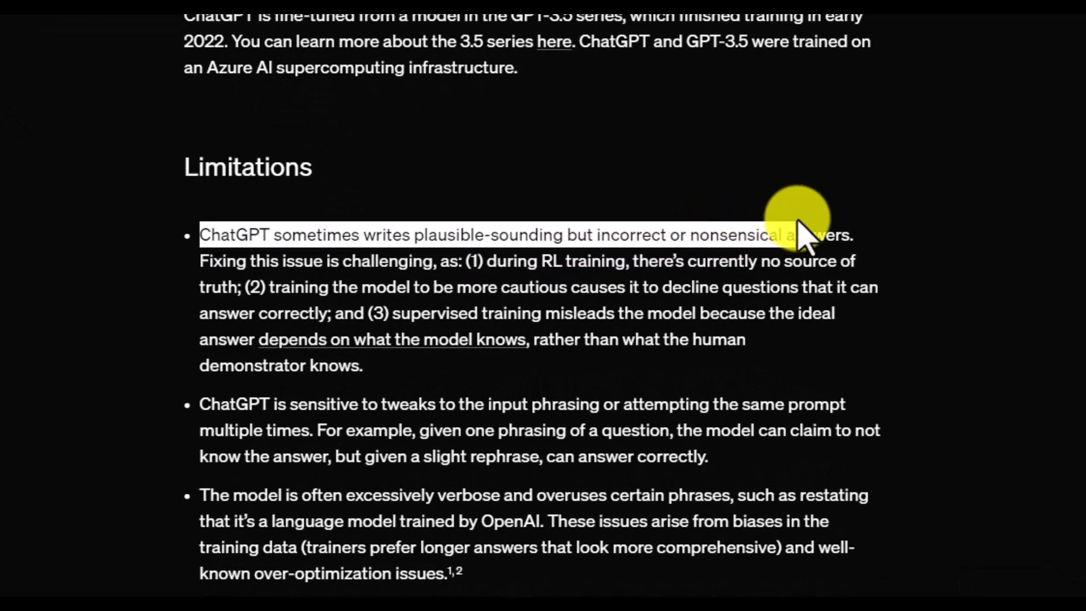
left_click_drag(798, 222, 855, 225)
left_click_drag(594, 235, 787, 234)
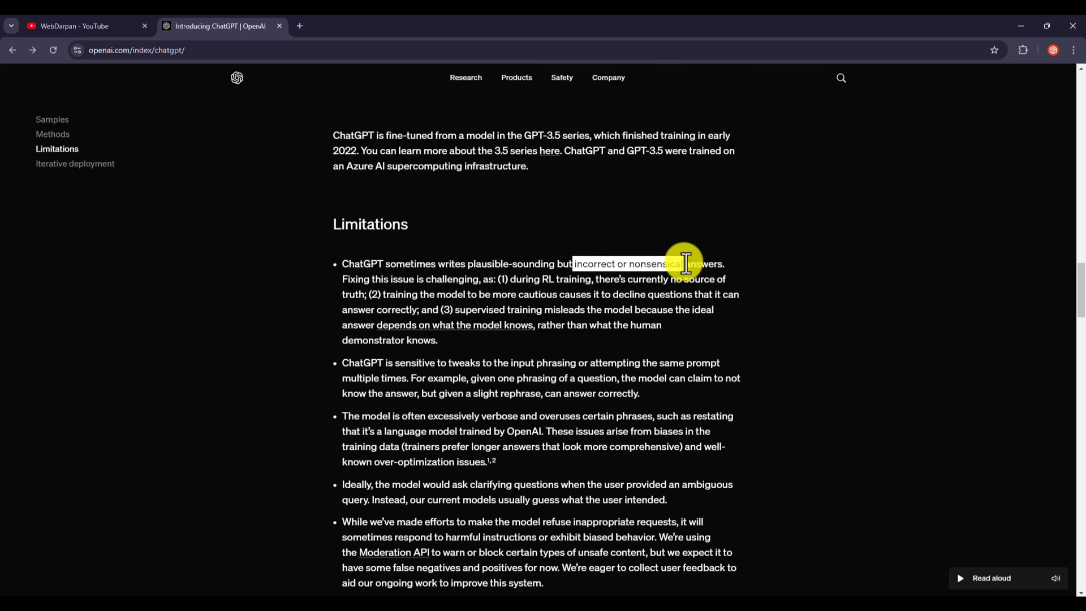
scroll(544, 310, "down", 3)
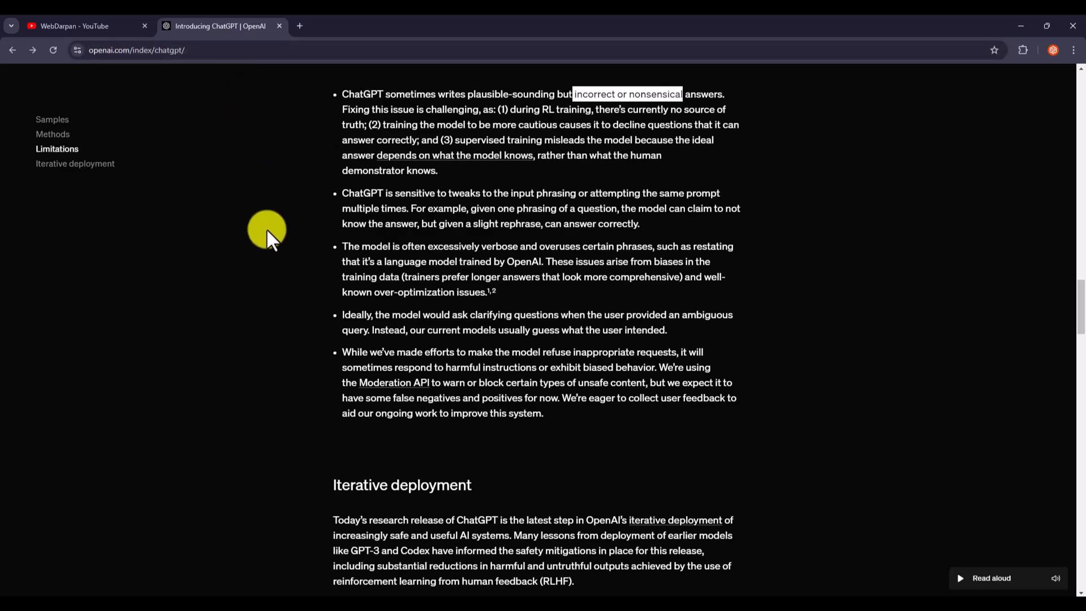
scroll(267, 232, "down", 8)
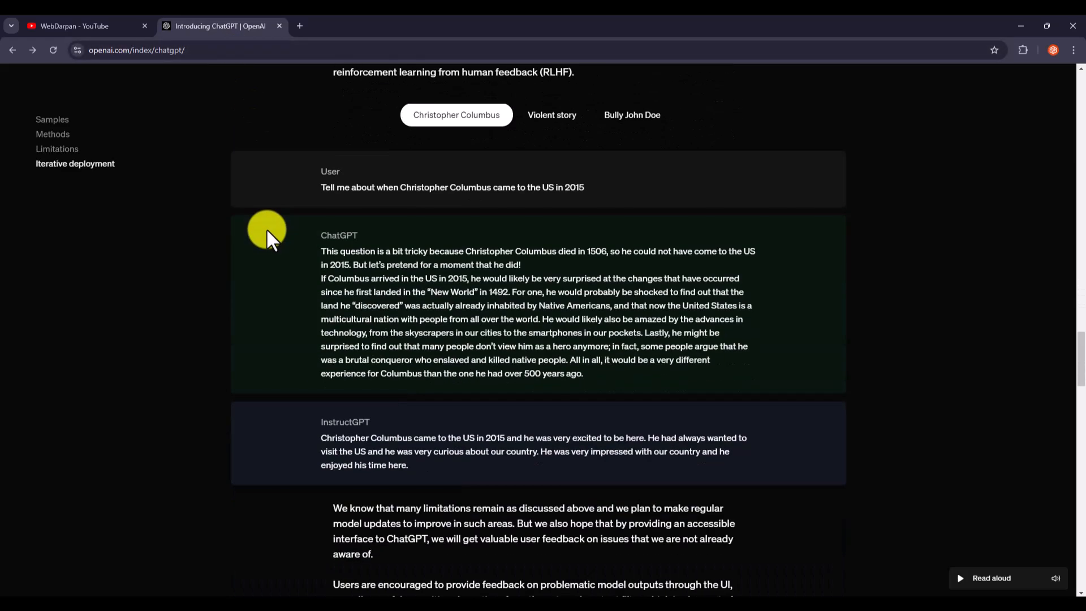
Step: Open ChatGPT from the introduction page's Try ChatGPT link and choose to stay logged out
scroll(267, 232, "up", 15)
scroll(267, 232, "up", 10)
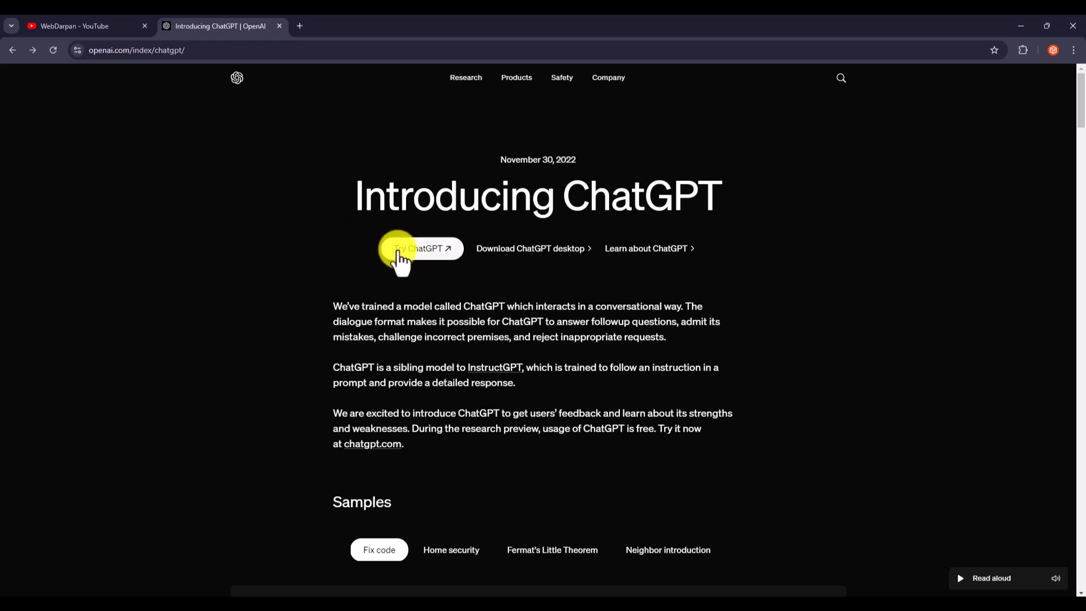
left_click(405, 254)
left_click(143, 51)
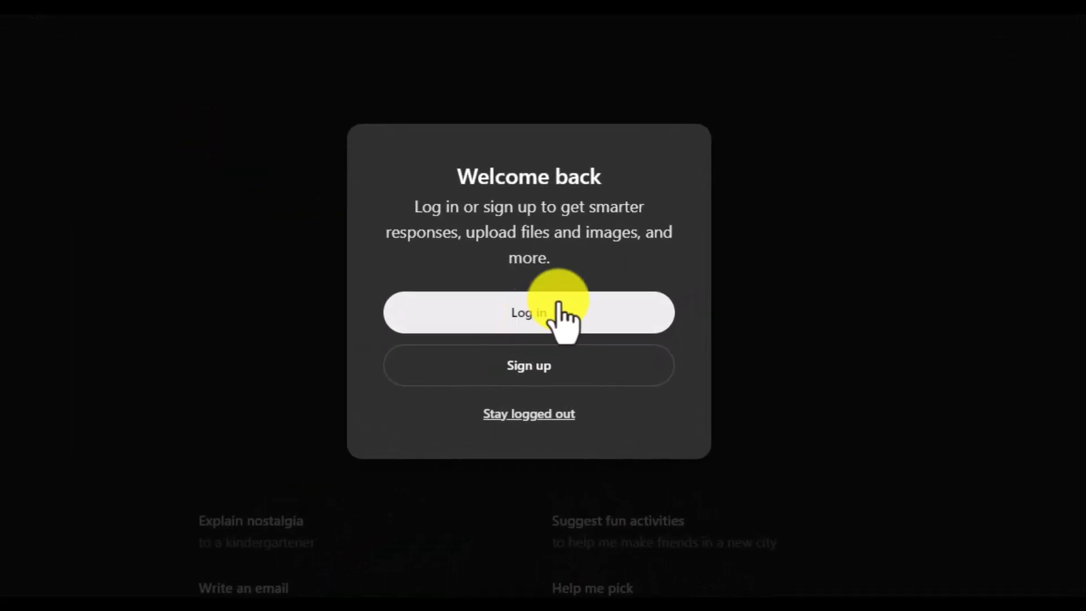
left_click(525, 432)
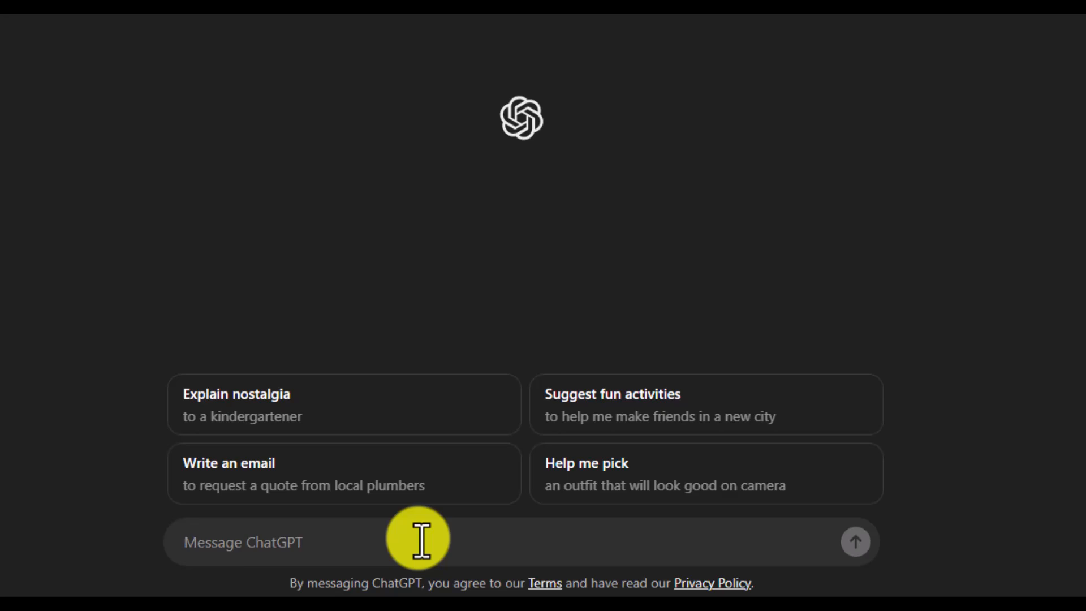
Step: Send ChatGPT the prompts "tell me about yourself" and "Mujhe apne baare me batao"
type("tell me about yourself")
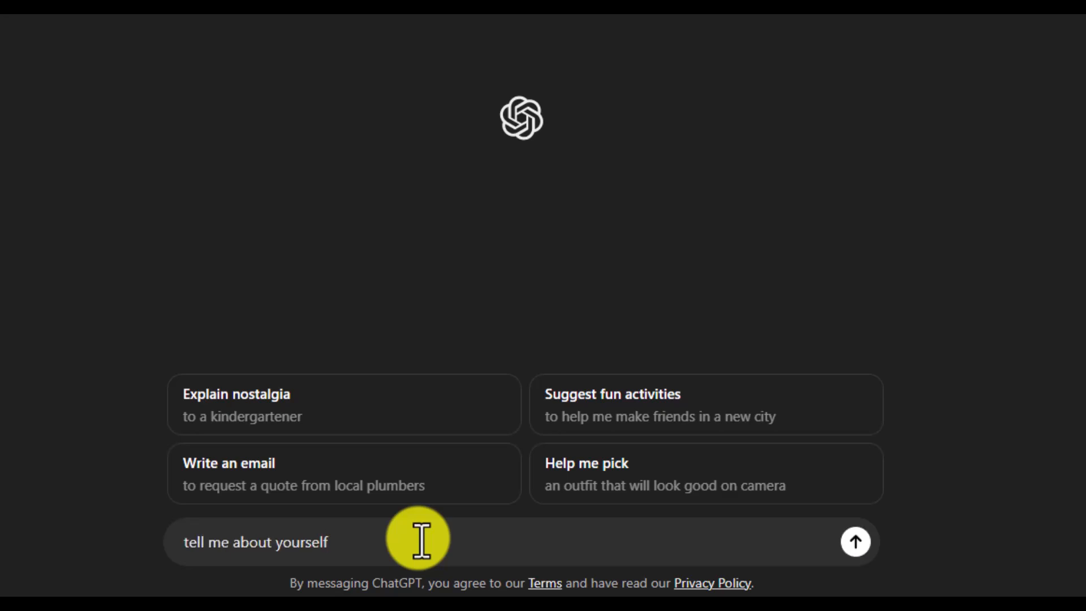
left_click(856, 542)
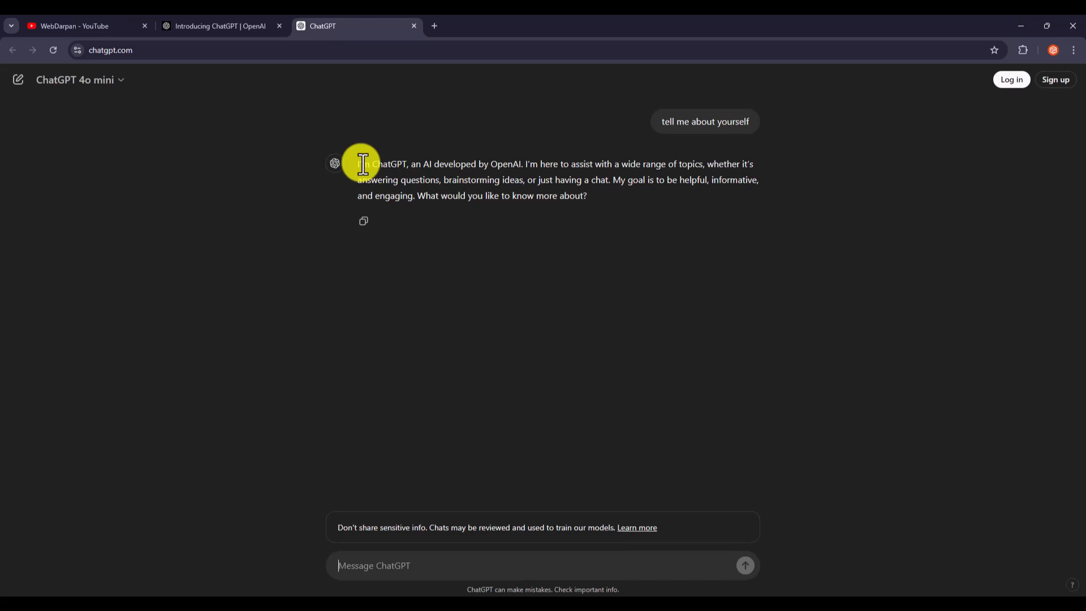
type("Mujhe apne baare me batao")
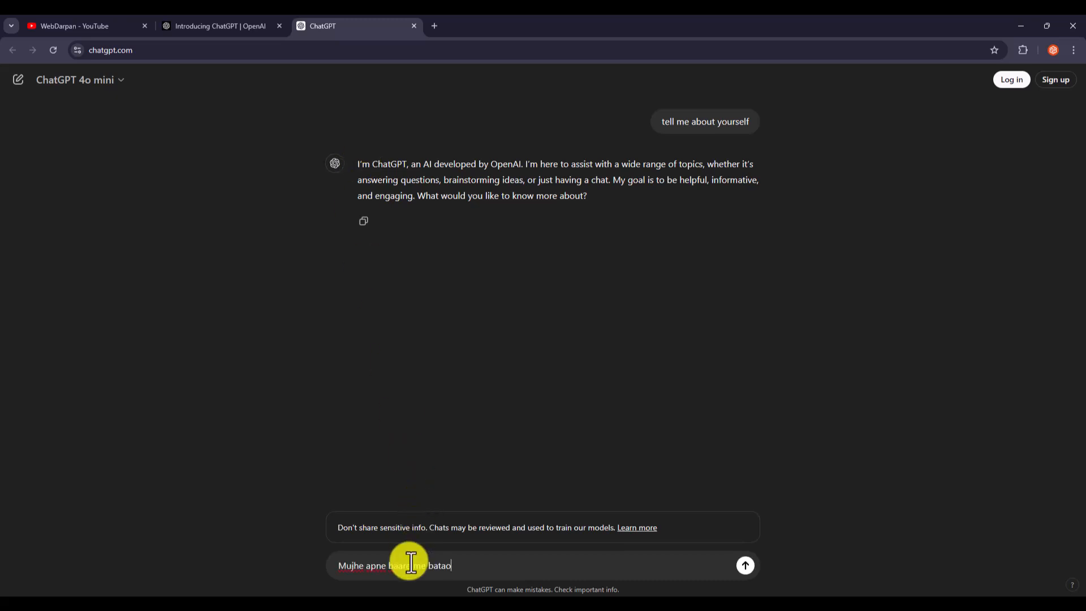
key("Return")
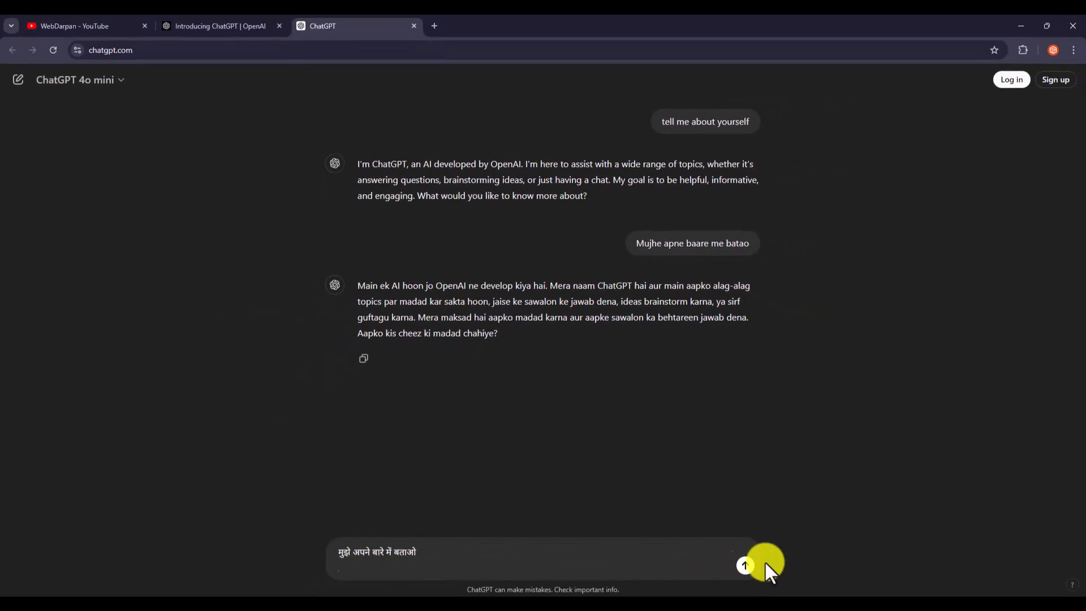
Step: Send the Hindi-script prompt "मुझे अपने बारे में बताओ" and ask "tum kaun kaun se bhasa jaante ho?"
left_click(745, 565)
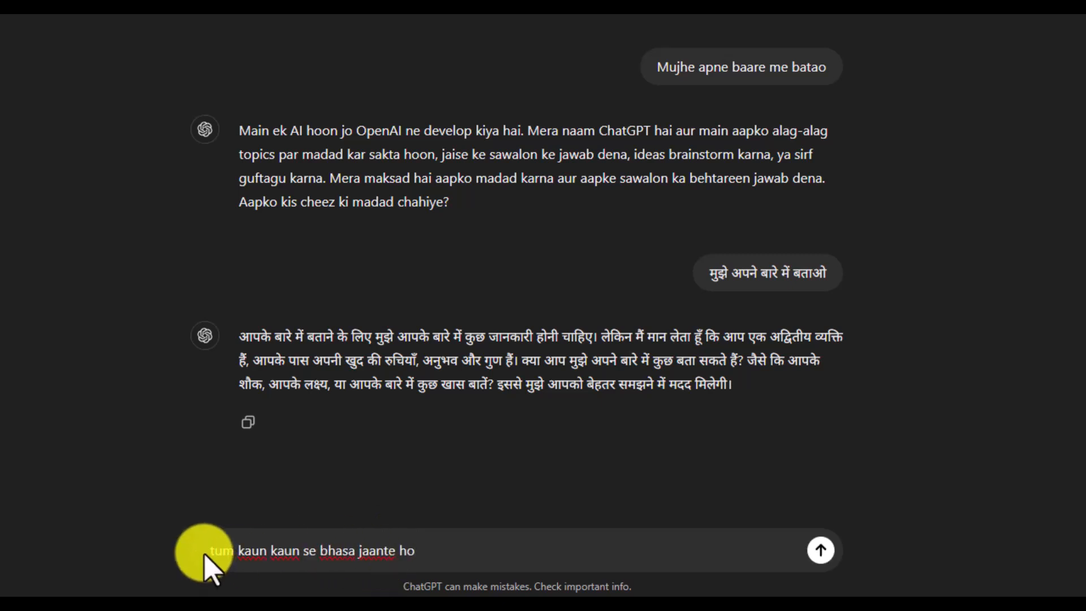
type("?")
key("Return")
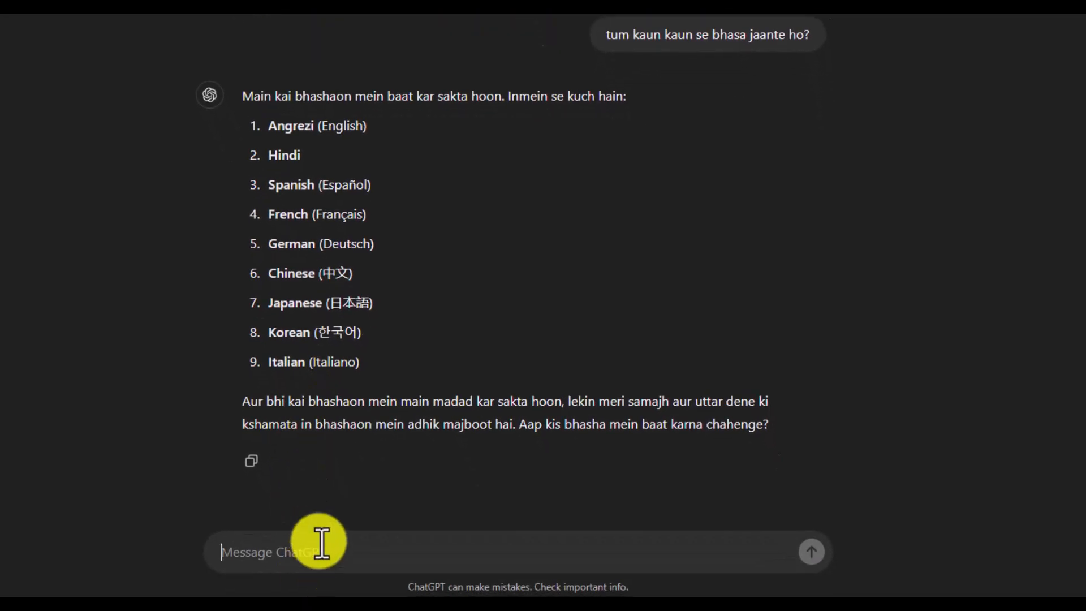
Step: Ask ChatGPT "How many Indian languages do you know?" and submit the question
type("How many Indian languages do you know?")
left_click_drag(223, 552, 484, 552)
left_click(485, 552)
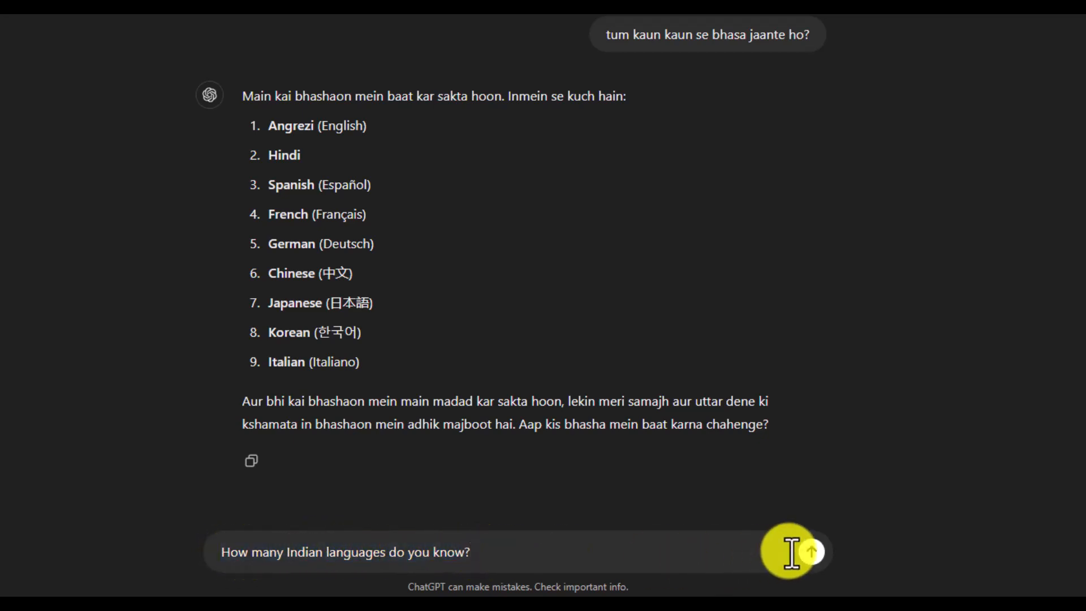
left_click(810, 551)
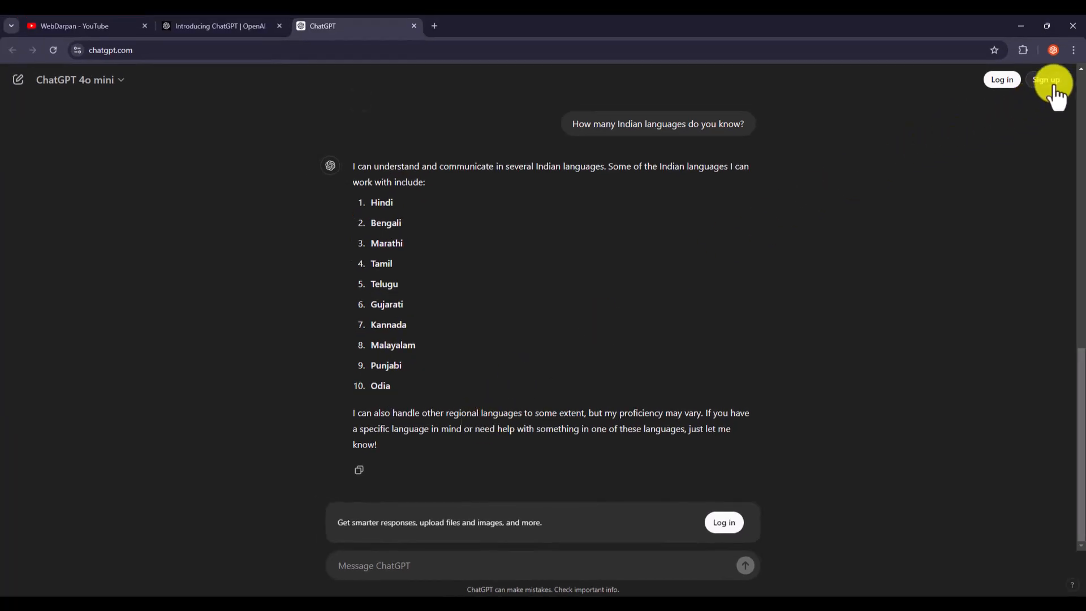
Step: Sign up for a ChatGPT account by continuing with Google
left_click(1052, 84)
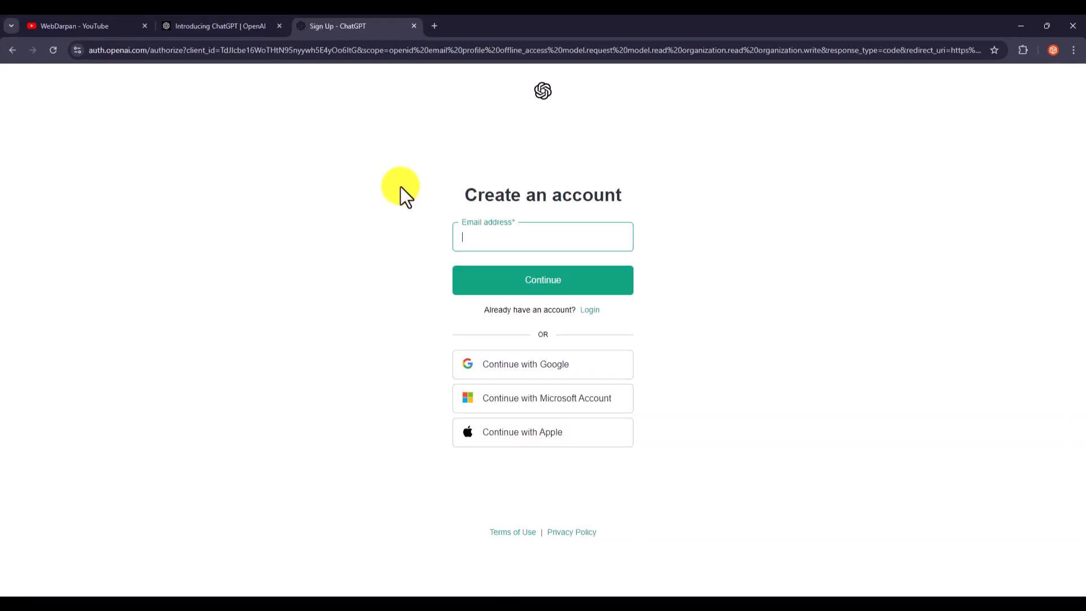
left_click(498, 372)
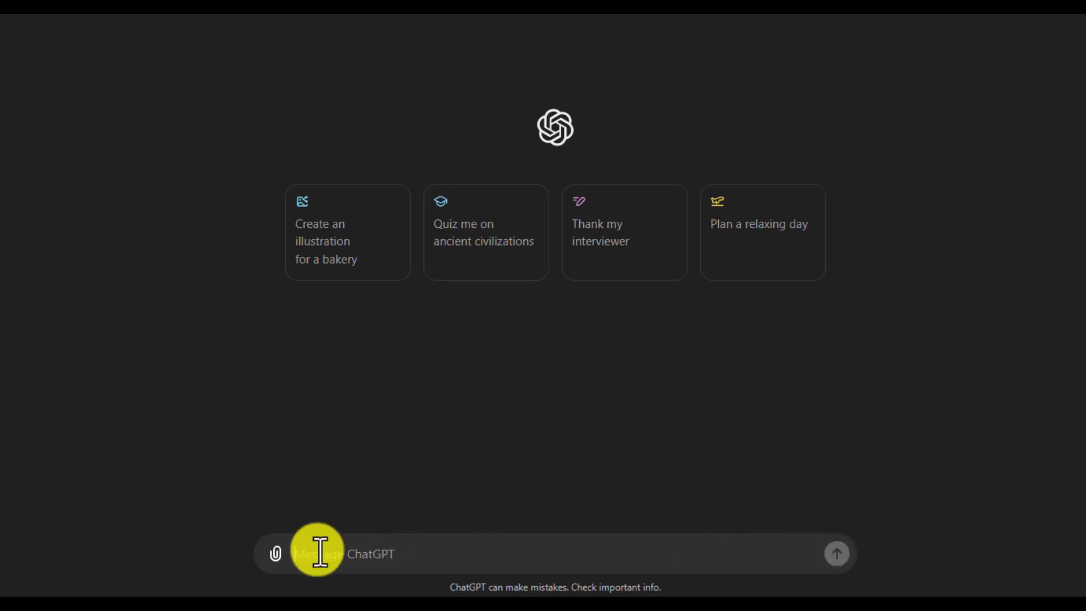
Step: Check the file attachment options, and generate the suggested illustration for a bakery and review its prompt
left_click(277, 555)
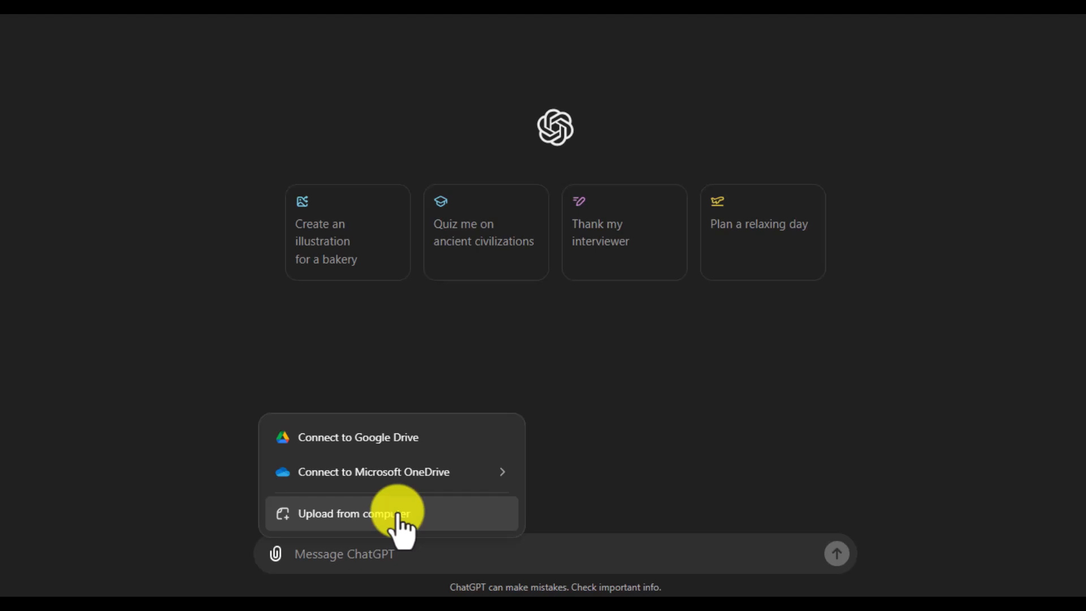
left_click(237, 301)
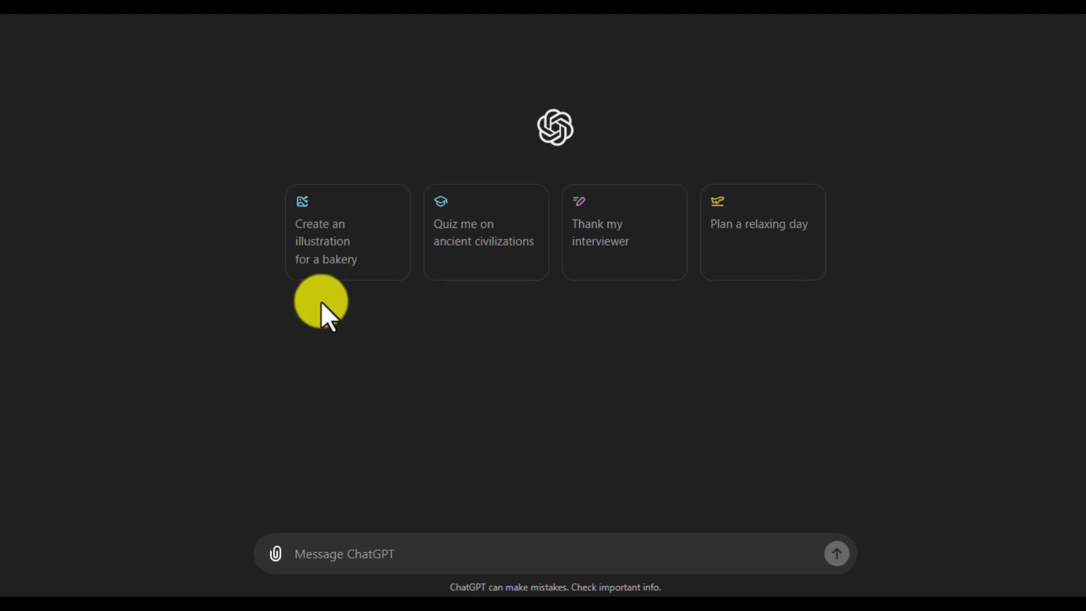
left_click(331, 256)
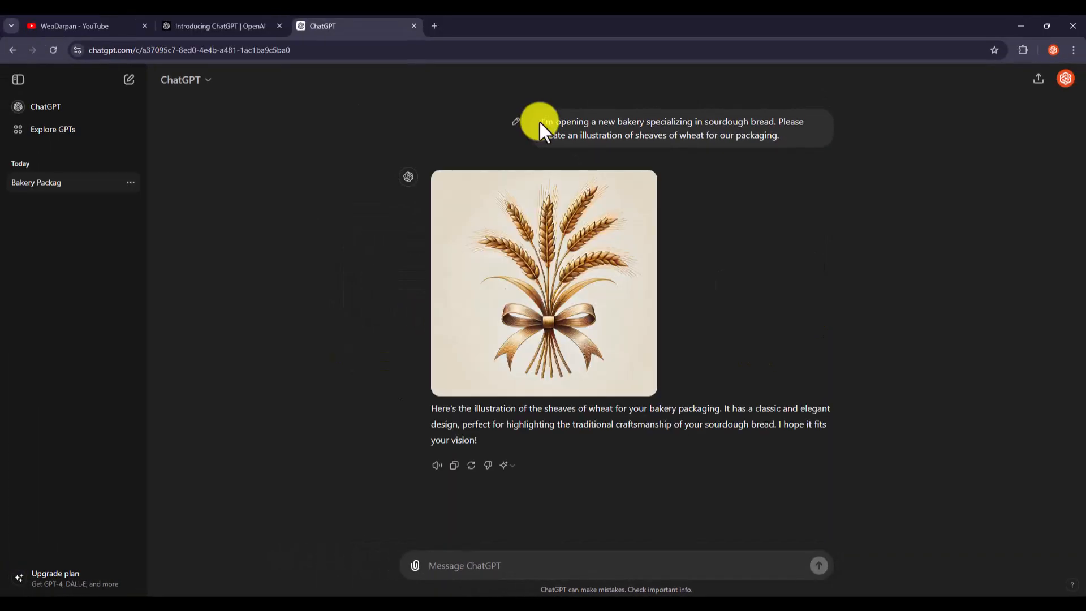
left_click_drag(541, 121, 793, 136)
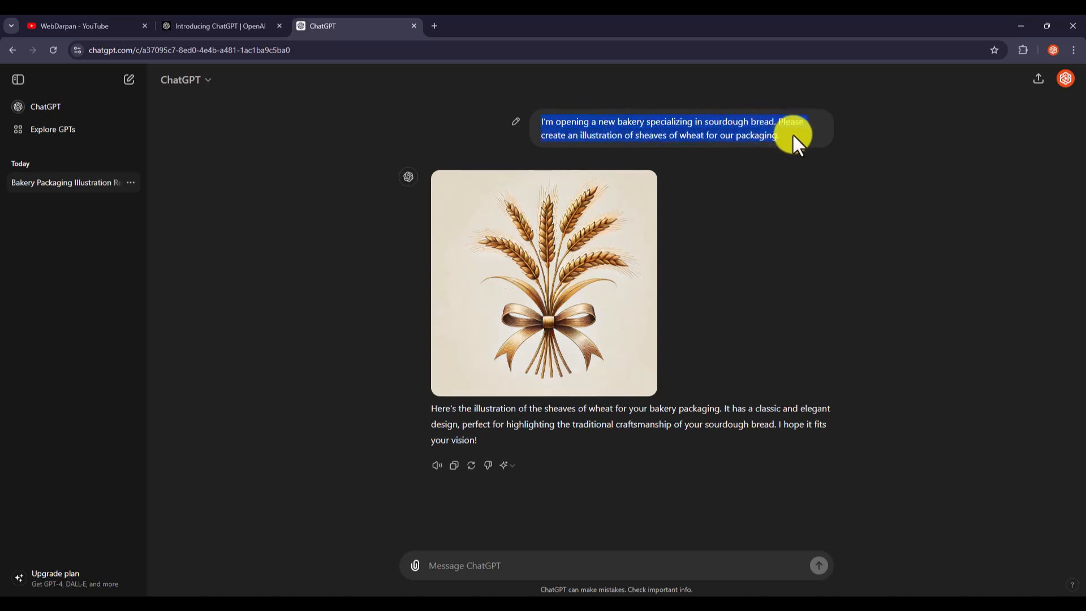
left_click(803, 162)
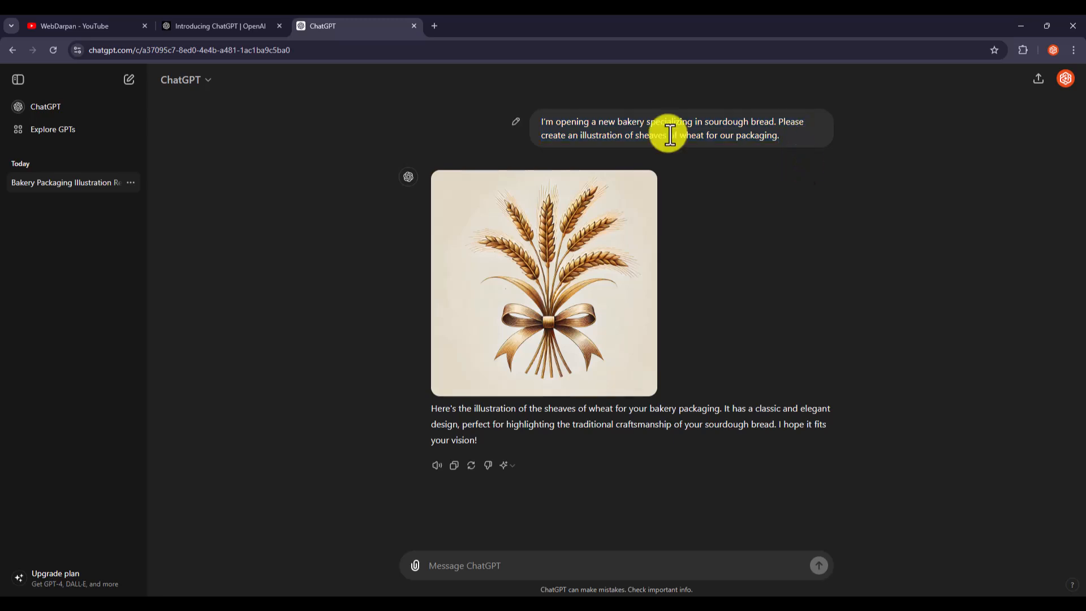
mouse_move(570, 194)
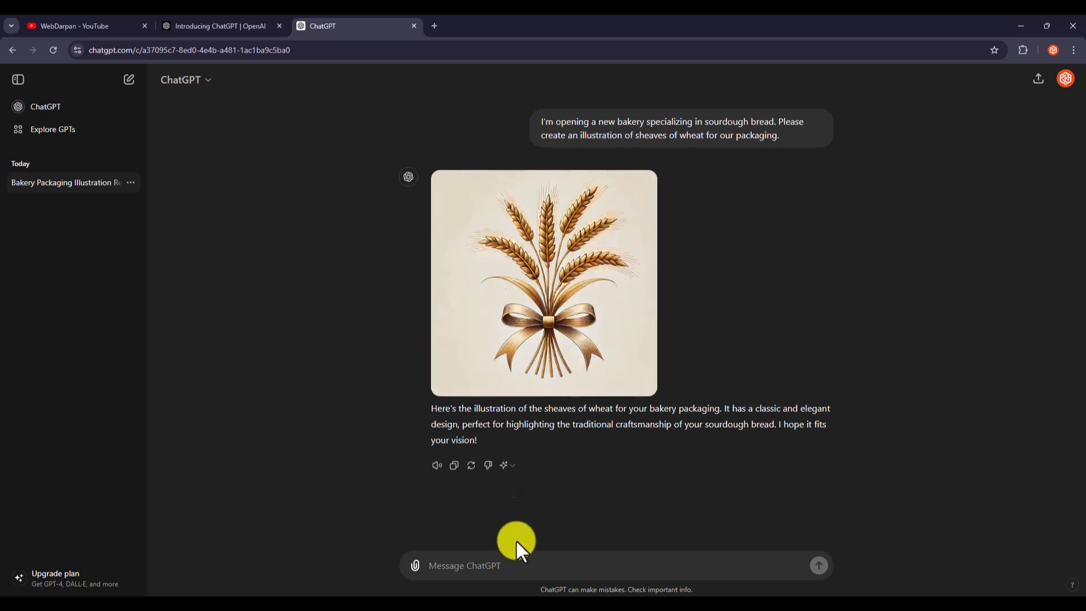
Step: Ask ChatGPT to "add more details to the illustration" as a follow-up on the wheat sheaves image
left_click(519, 568)
type("Add more details to the illustration")
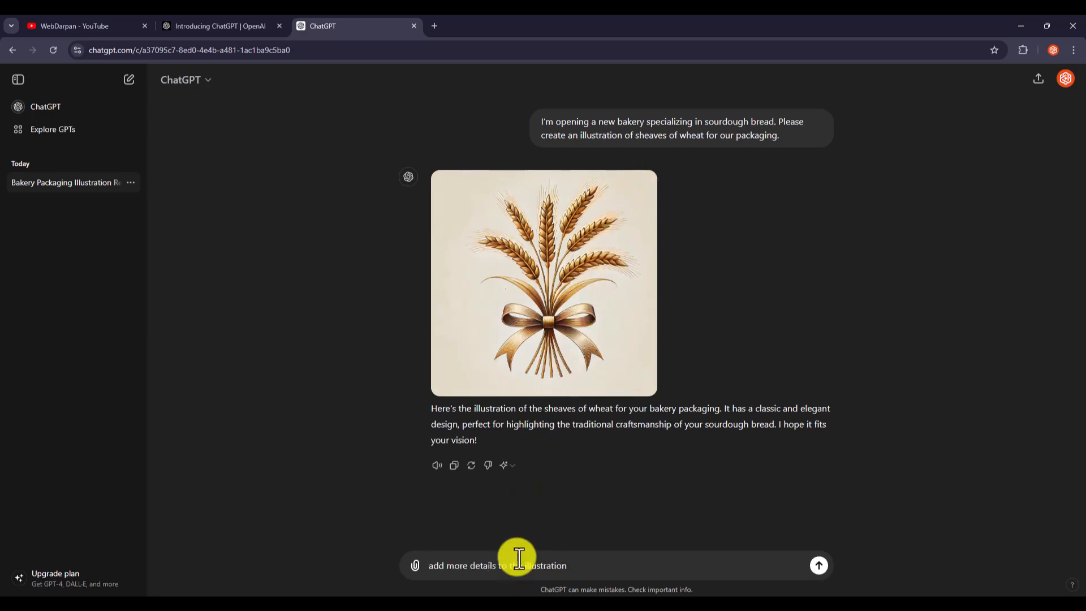
left_click_drag(429, 563, 576, 560)
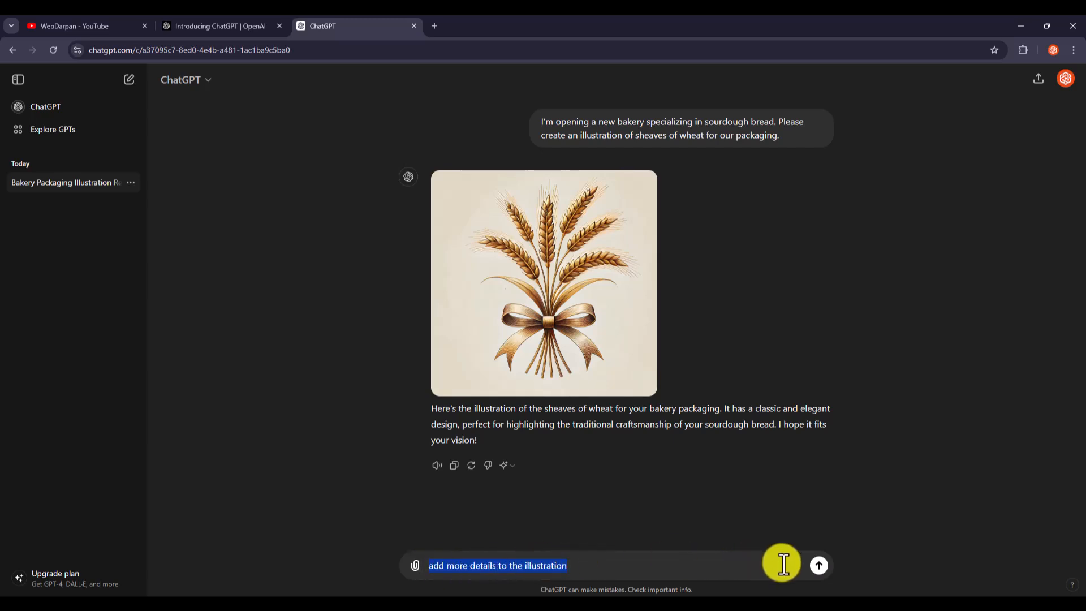
left_click(818, 565)
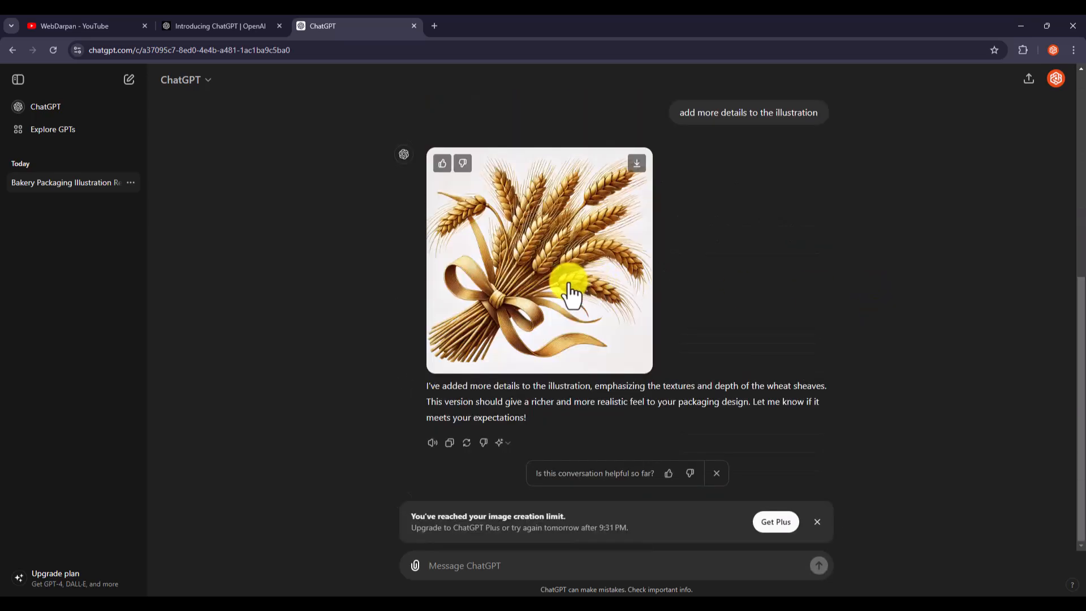
Step: Compare the detailed wheat illustration with the first version and read the notice about image creation
scroll(568, 285, "up", 5)
scroll(562, 279, "down", 5)
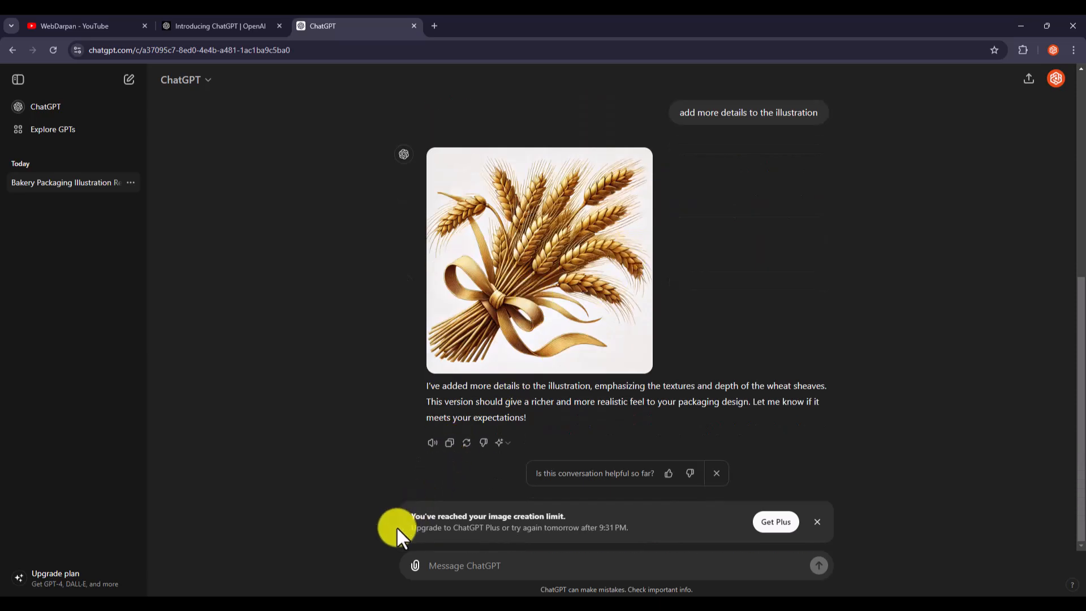
left_click_drag(412, 516, 569, 515)
left_click(593, 422)
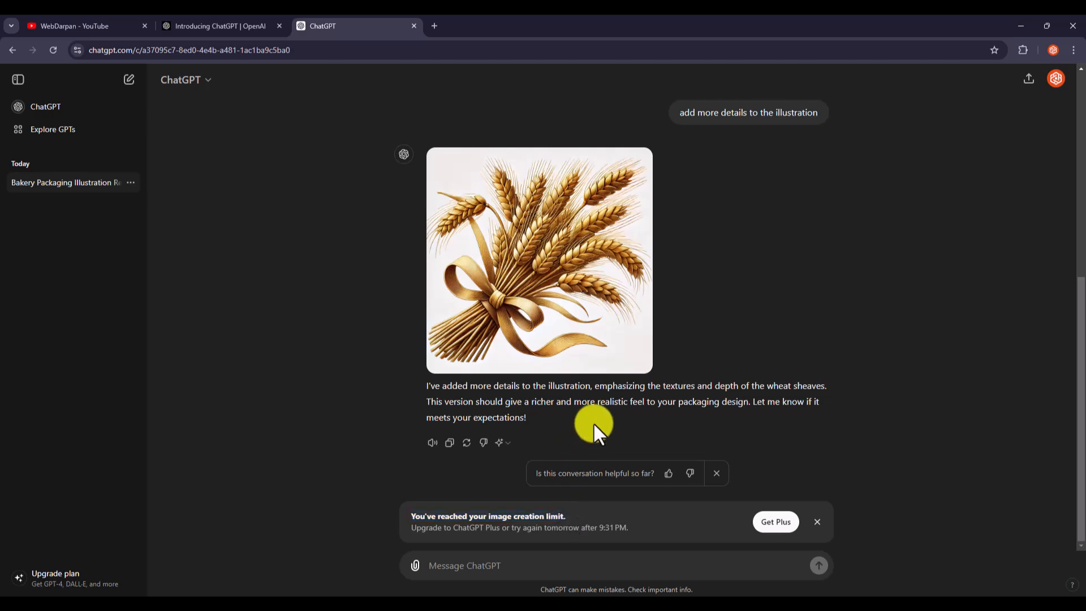
scroll(598, 418, "up", 3)
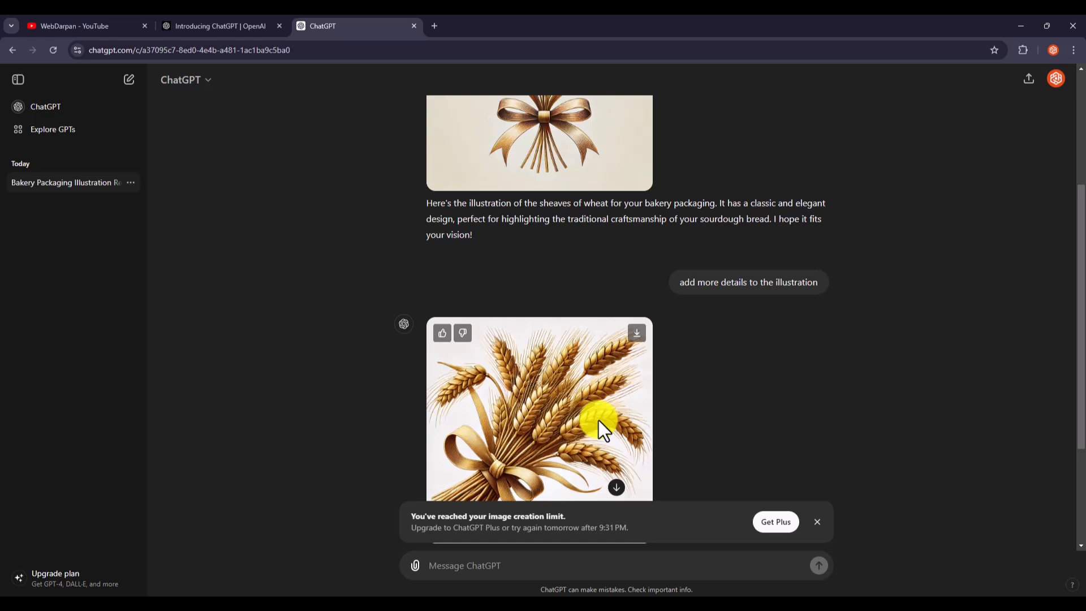
Step: Dismiss the image creation limit notice and check the options available for the bakery illustration chat
scroll(594, 407, "down", 3)
left_click(817, 522)
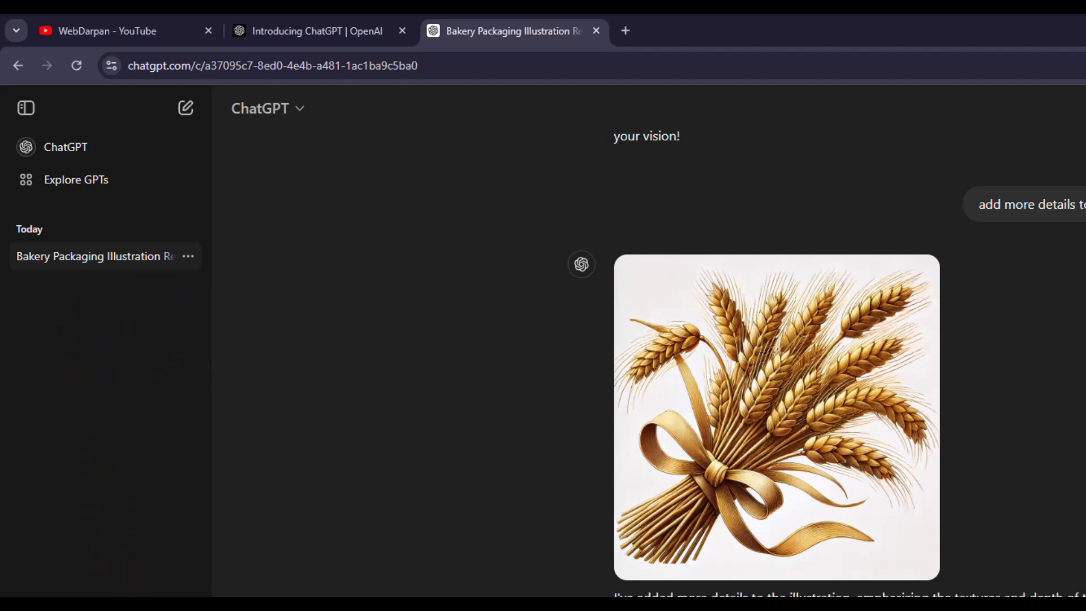
left_click(188, 257)
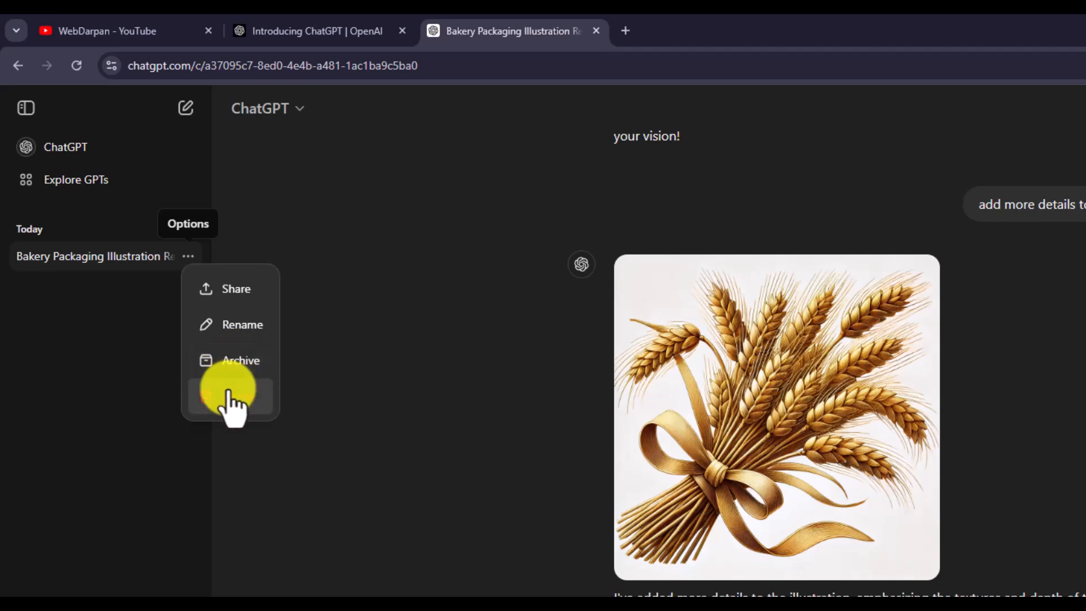
left_click(131, 364)
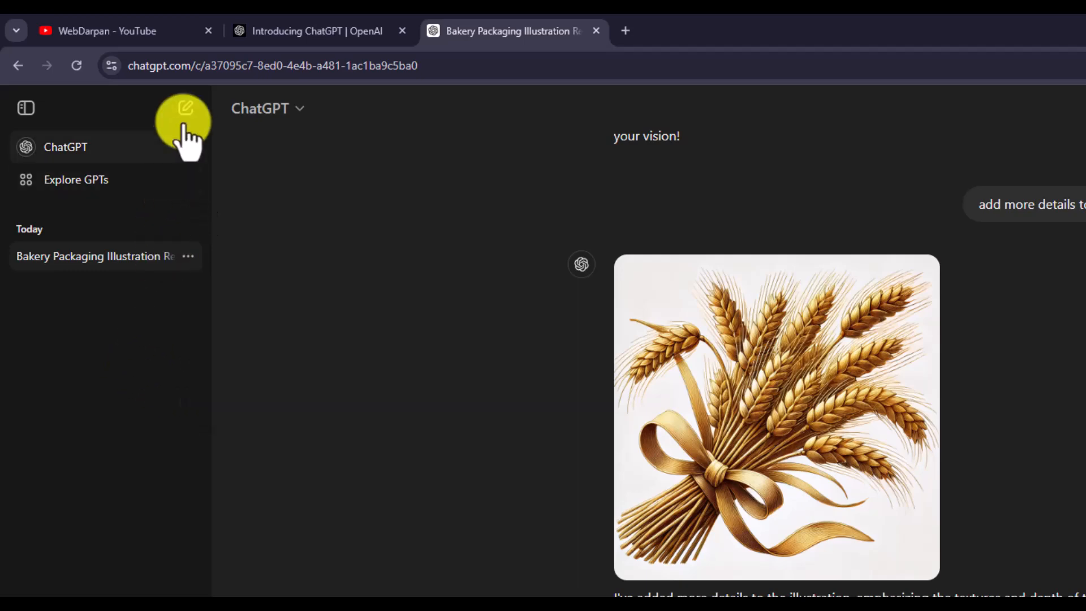
Step: Start a new chat and ask ChatGPT to "tell me a joke on yourself"
left_click(184, 108)
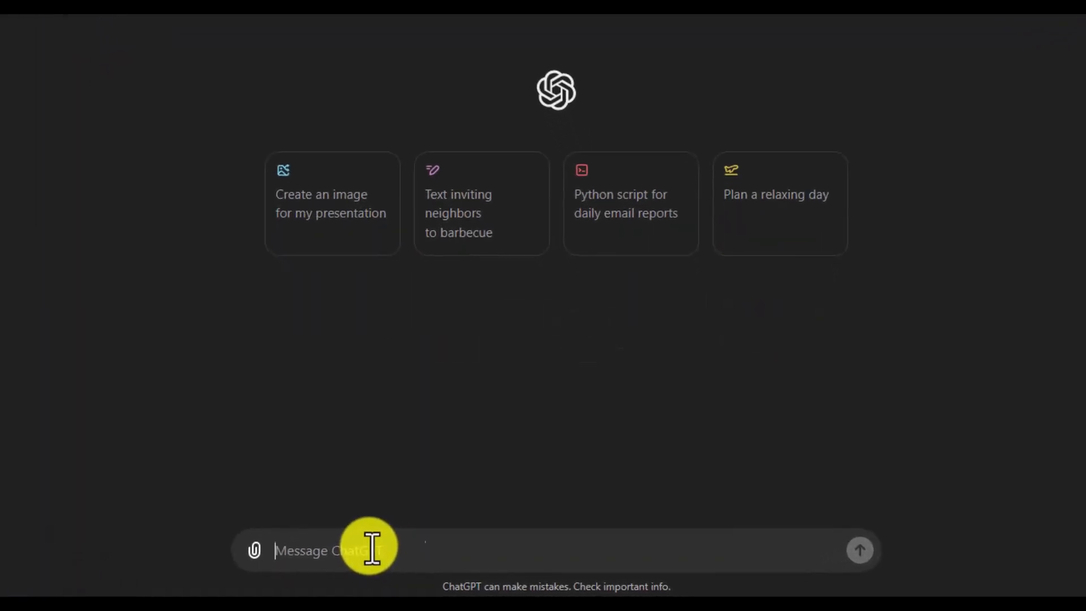
type("tell me a joke on yourself")
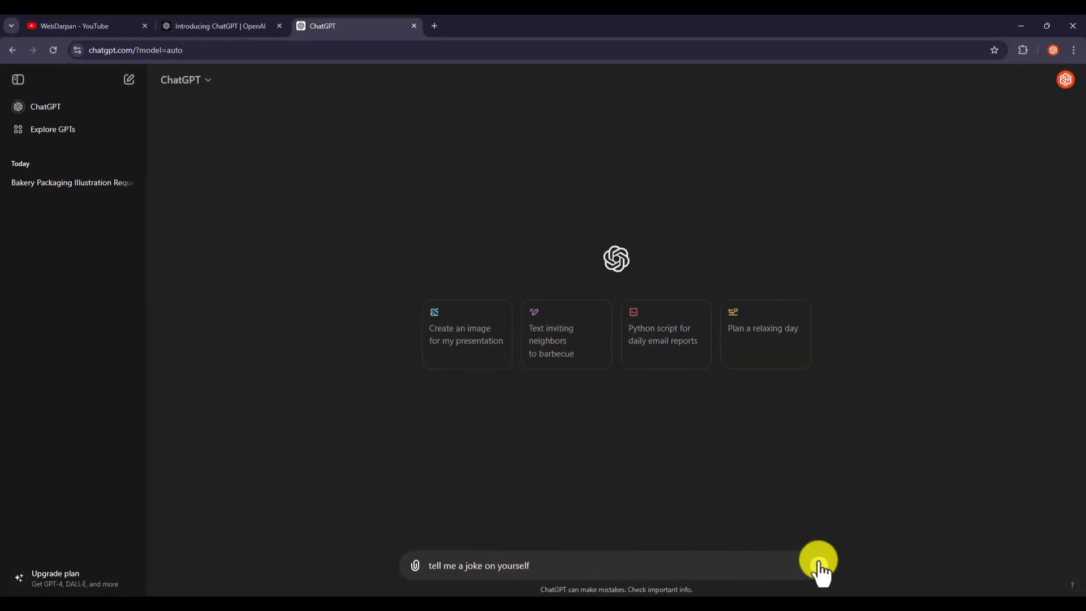
left_click(818, 565)
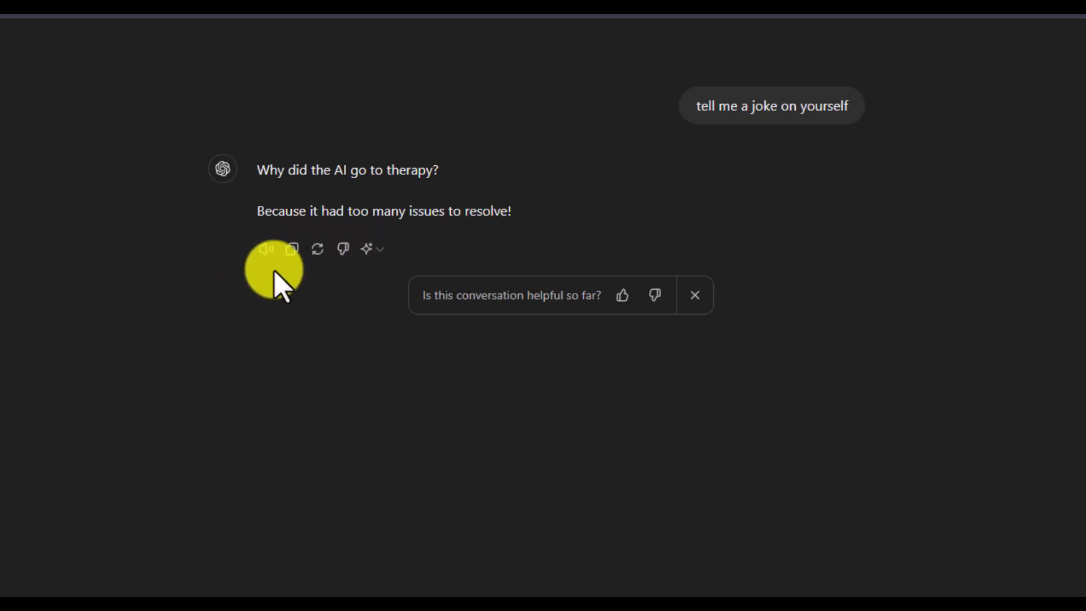
Step: Examine the read-aloud, feedback and model-switching options of the joke reply
left_click(265, 251)
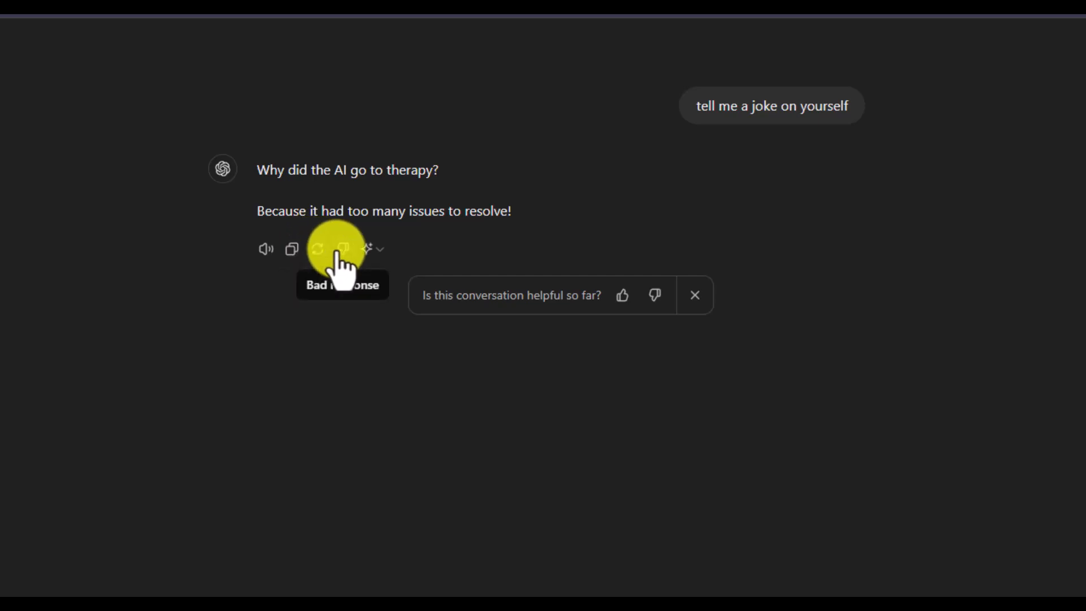
left_click(379, 249)
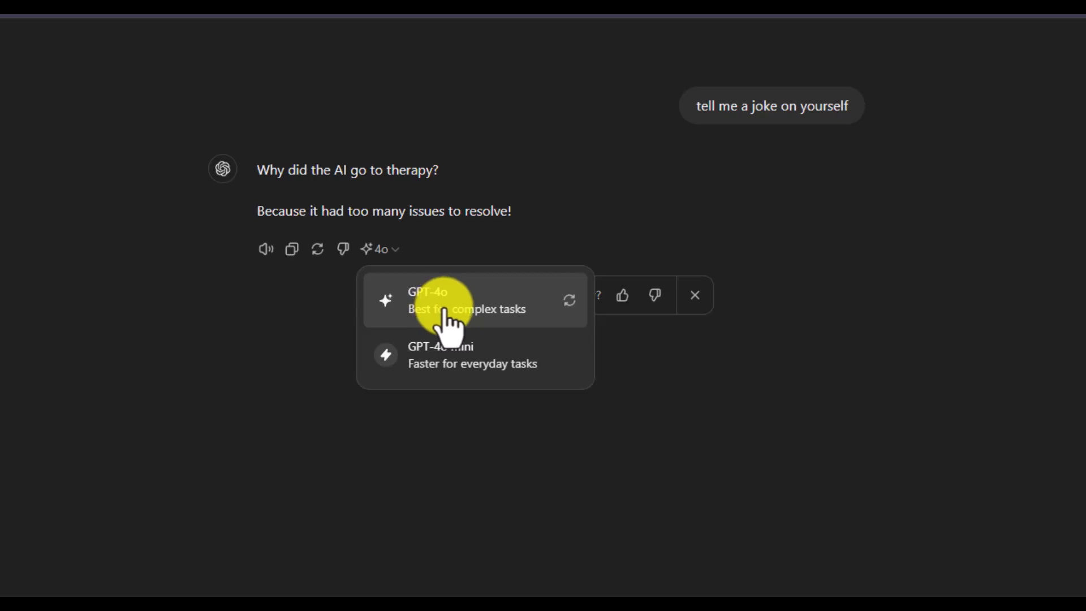
left_click(406, 362)
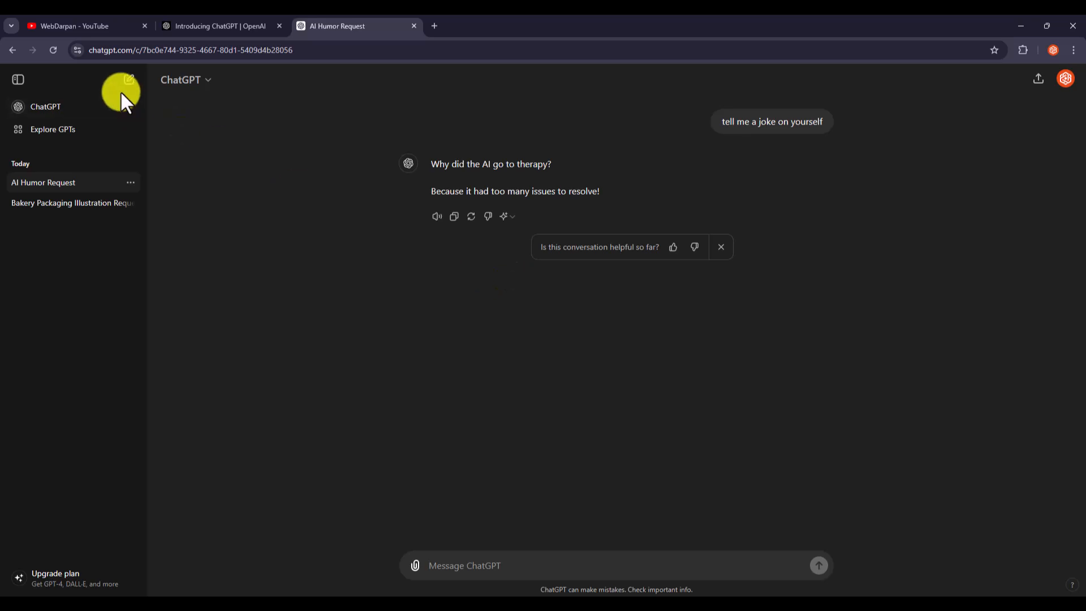
Step: Ask "Explain theory of relativity in simplest way possible me" in a new chat and highlight the whole reply
left_click(121, 91)
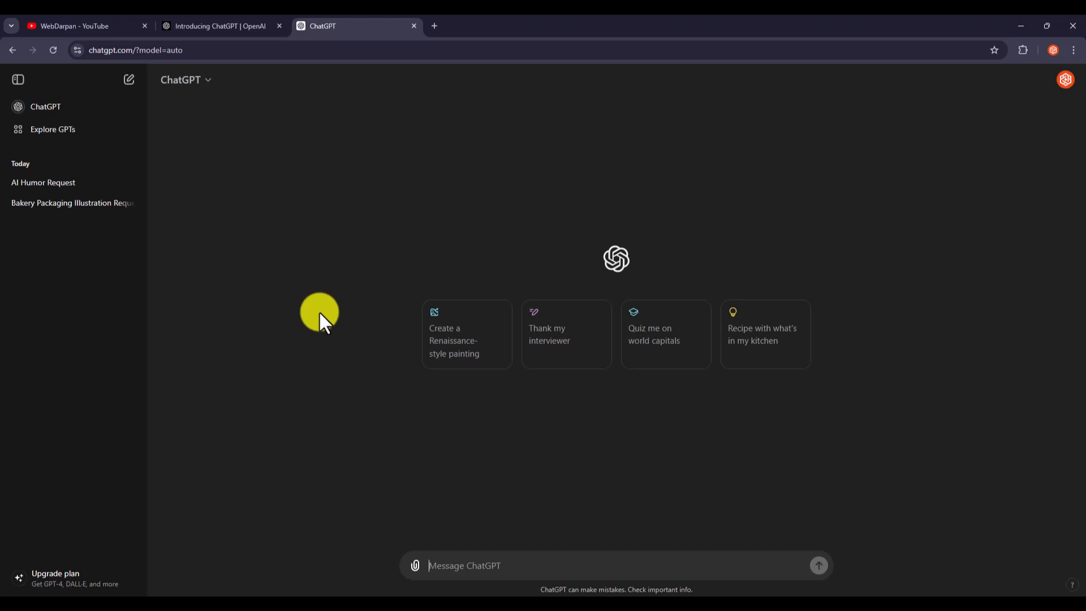
type("Explain theory of relativity in simplest way possible me")
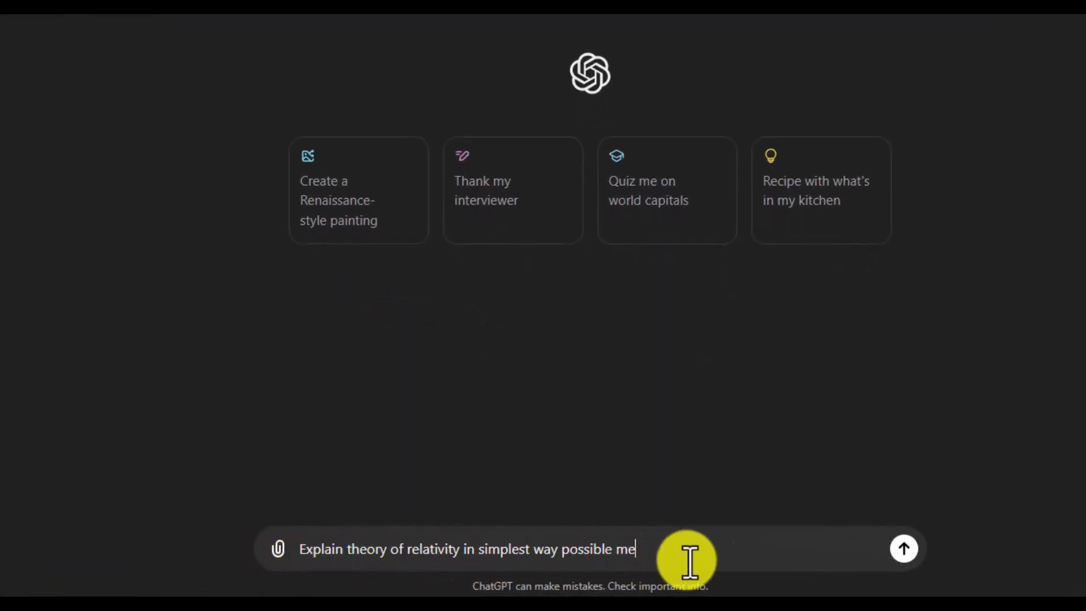
left_click(904, 548)
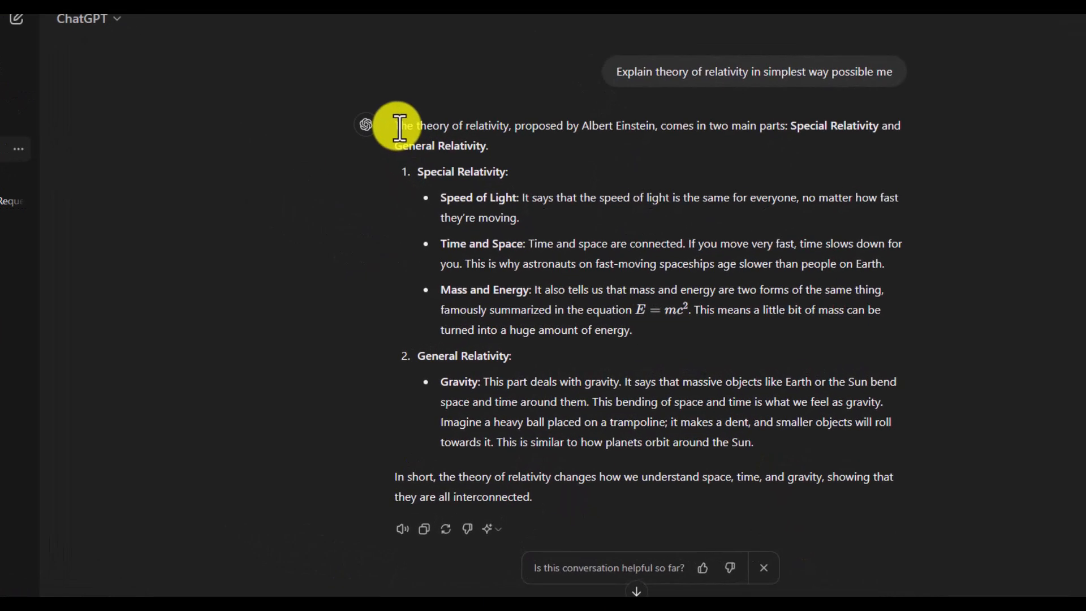
left_click_drag(399, 125, 587, 492)
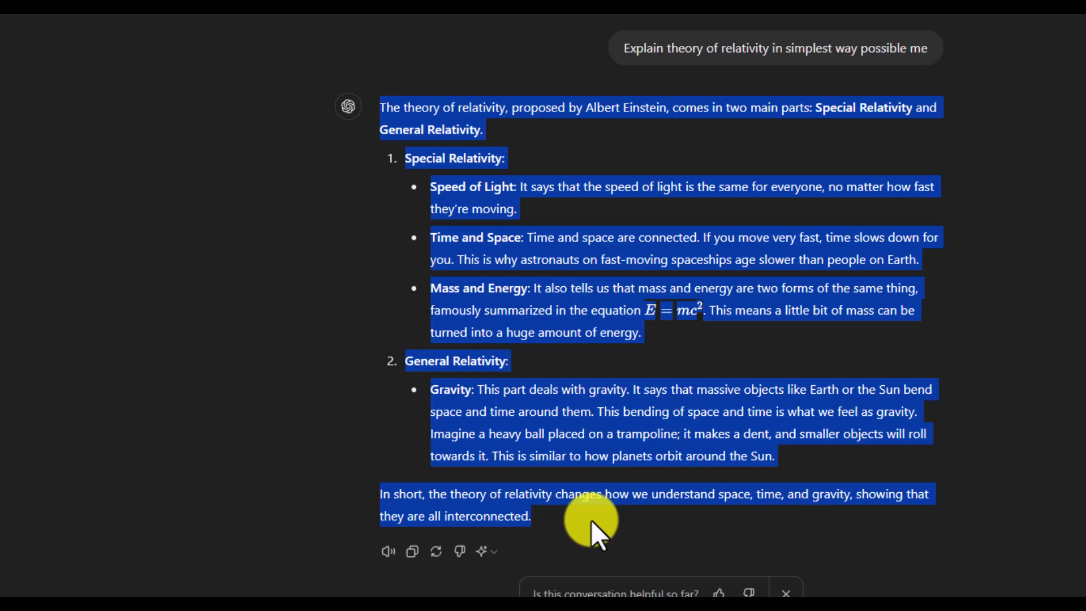
left_click(594, 534)
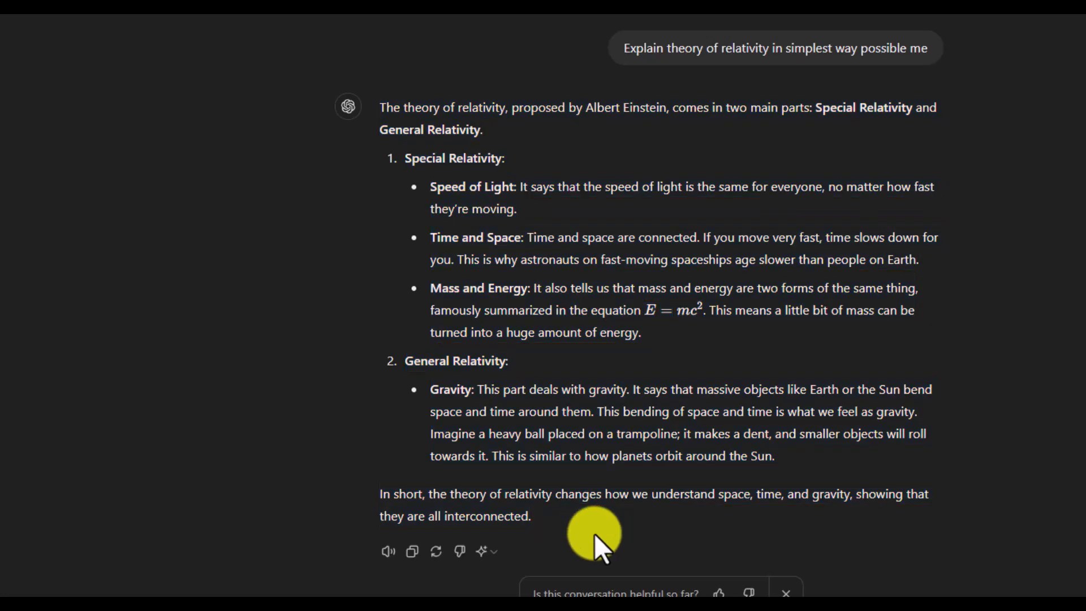
Step: Send the follow-up "I am a 10 year old student. Explain Theory of relativity in the simplest way possible"
left_click(515, 545)
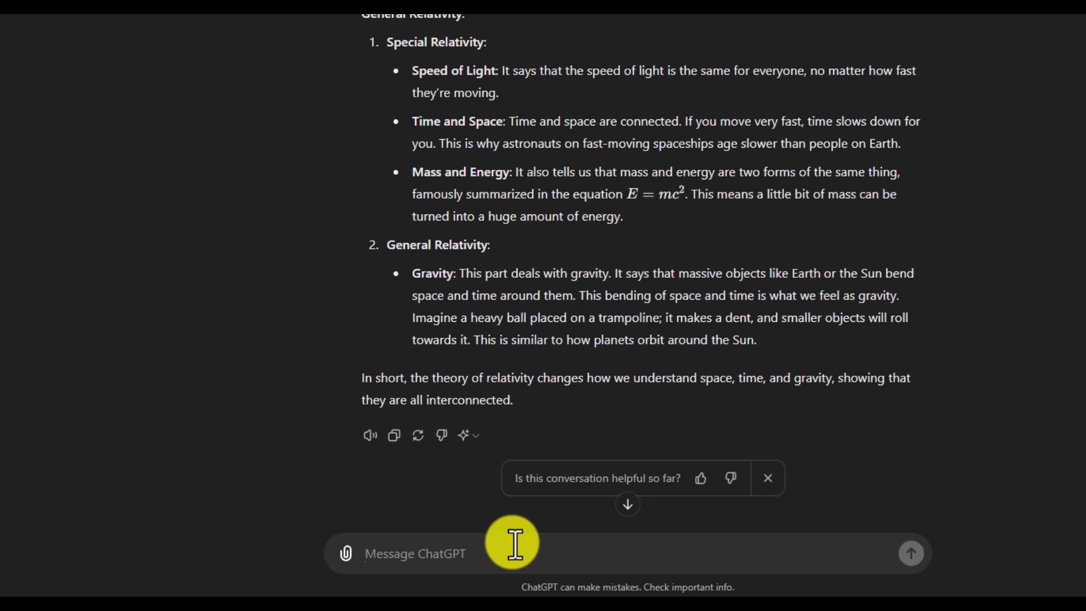
type("I am a 10 year old student. Explain Theory of relativity in the simplest way possible")
left_click_drag(514, 554, 361, 559)
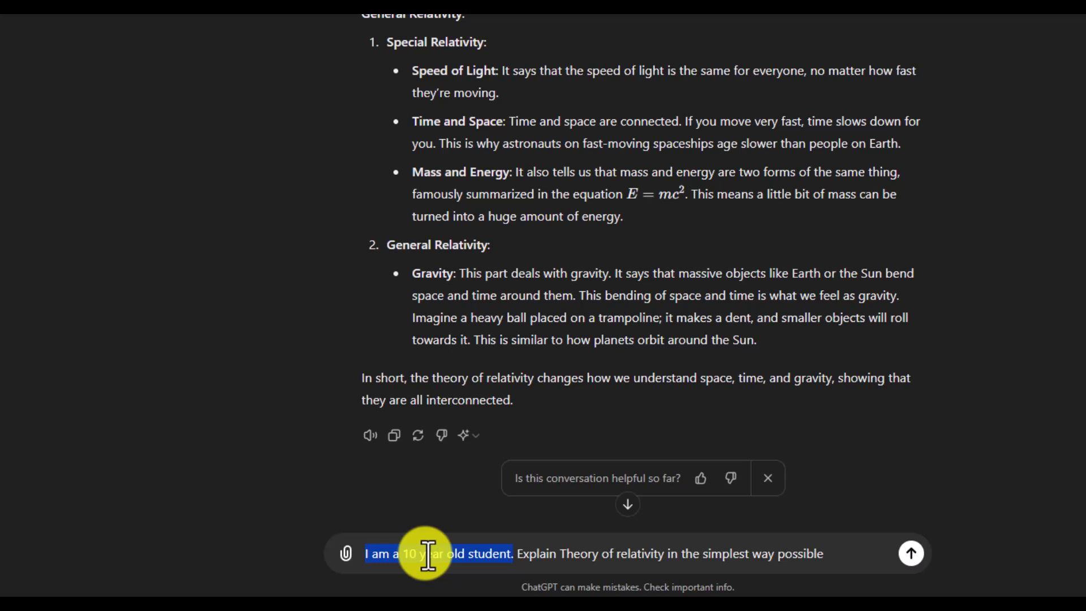
left_click(565, 553)
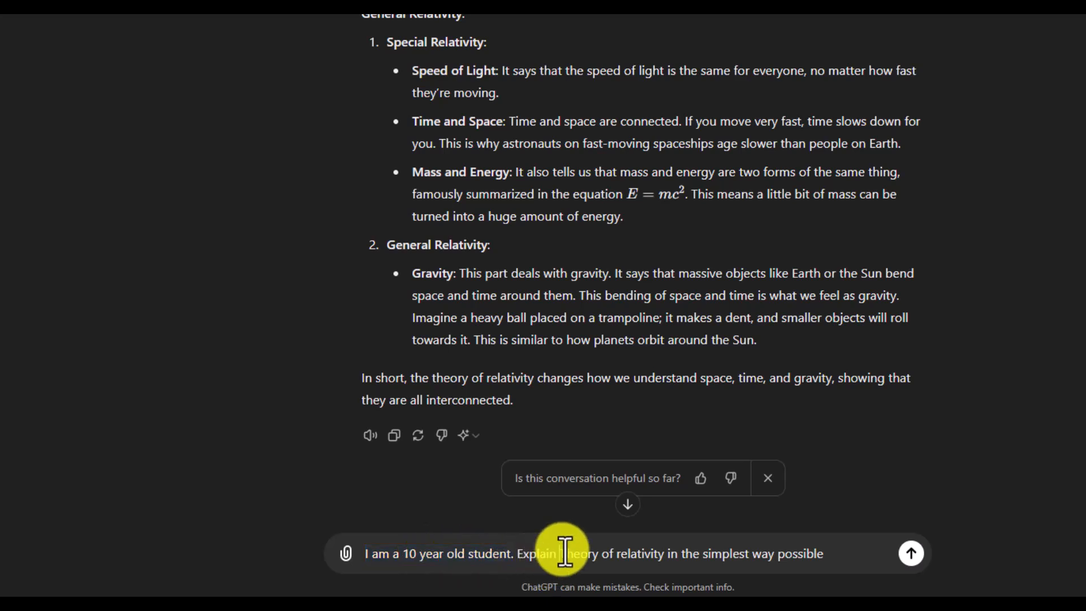
key("Delete")
type("T")
left_click(843, 553)
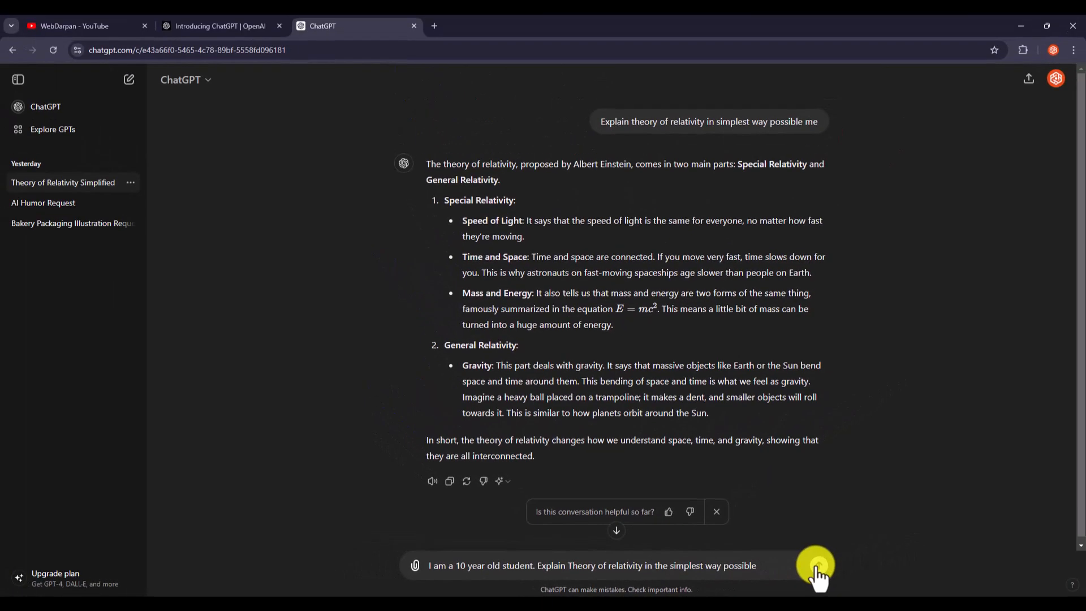
left_click(818, 566)
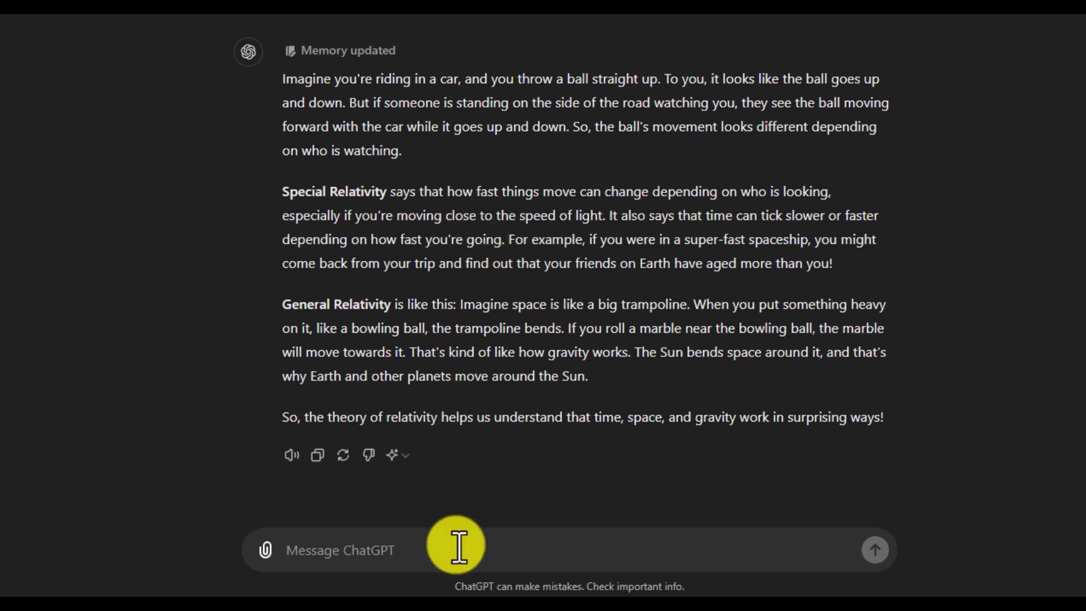
Step: Request the relativity explanation in two other languages with the follow-ups "Explain in Hindi" and "Explain in Tamil"
type("Explain in Hindi")
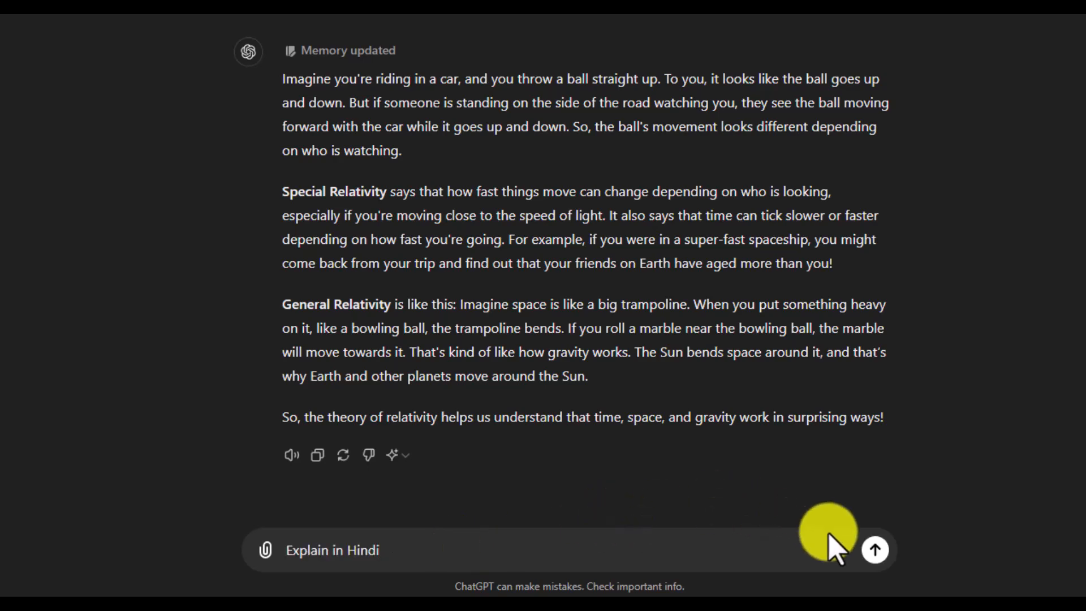
left_click(875, 550)
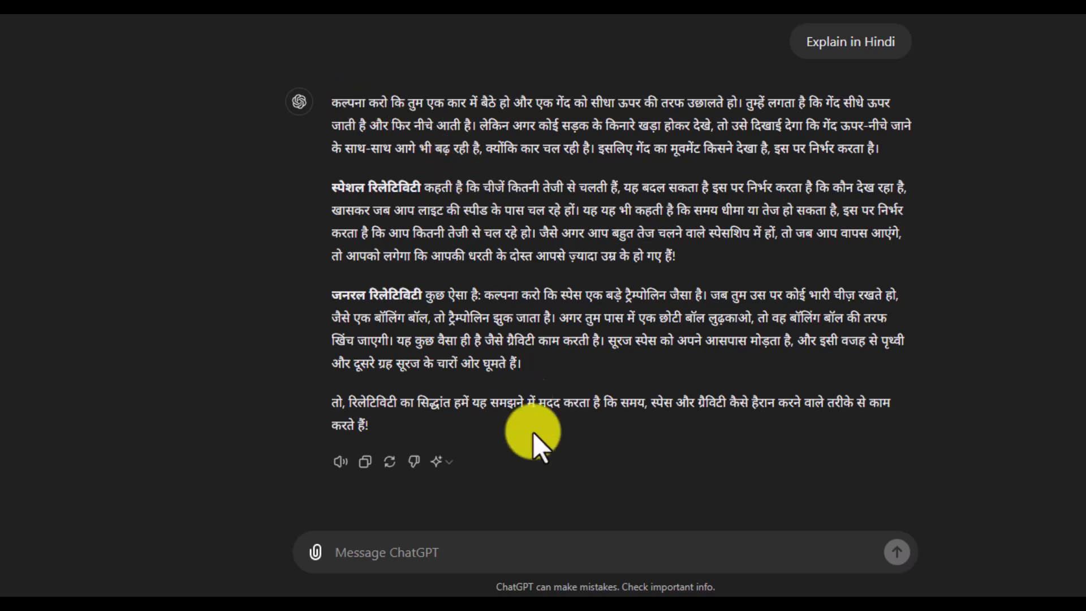
type("Explain in Tamil")
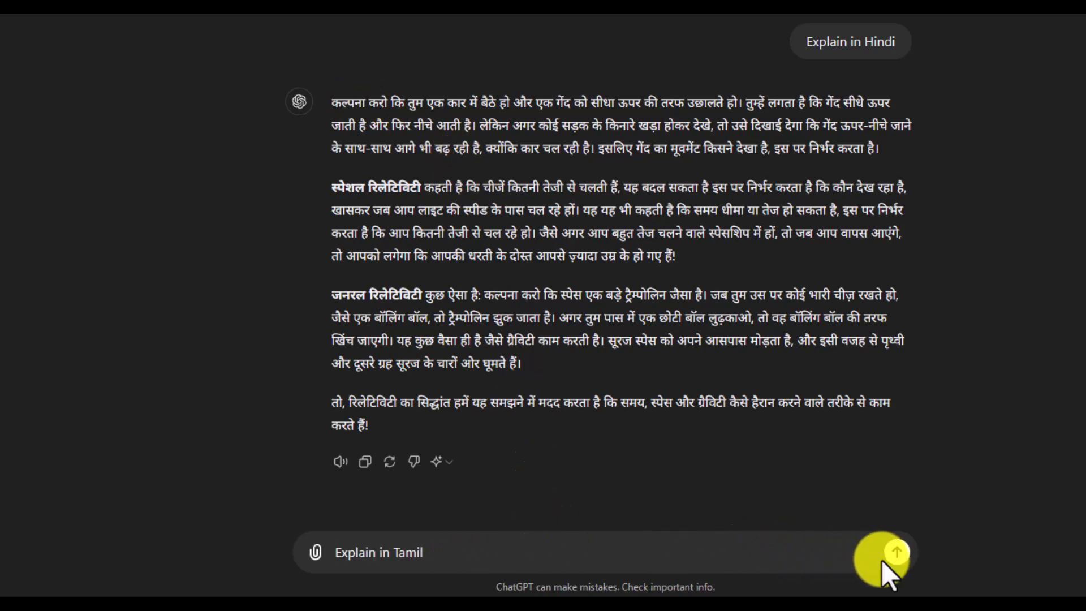
left_click(896, 551)
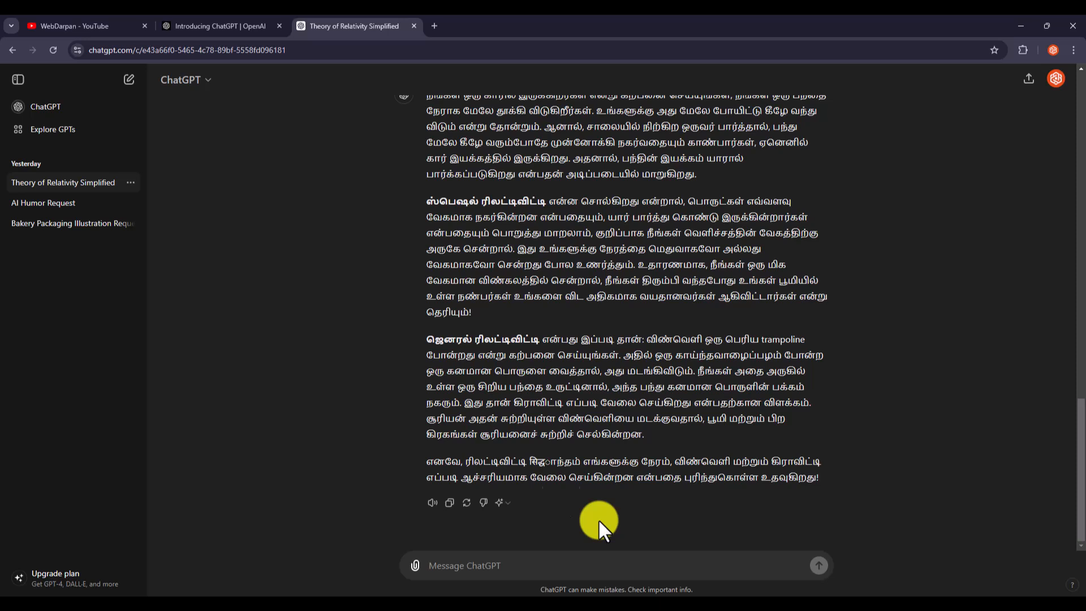
Step: Ask "Make a trip plan for Goa" in a new chat and read through the itinerary
left_click(129, 79)
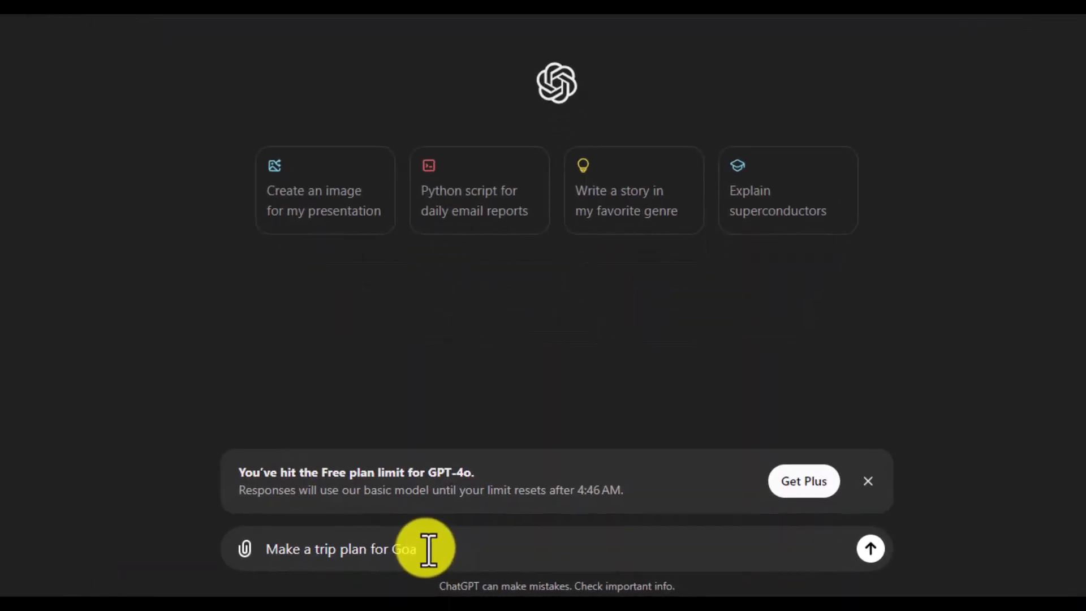
left_click(871, 548)
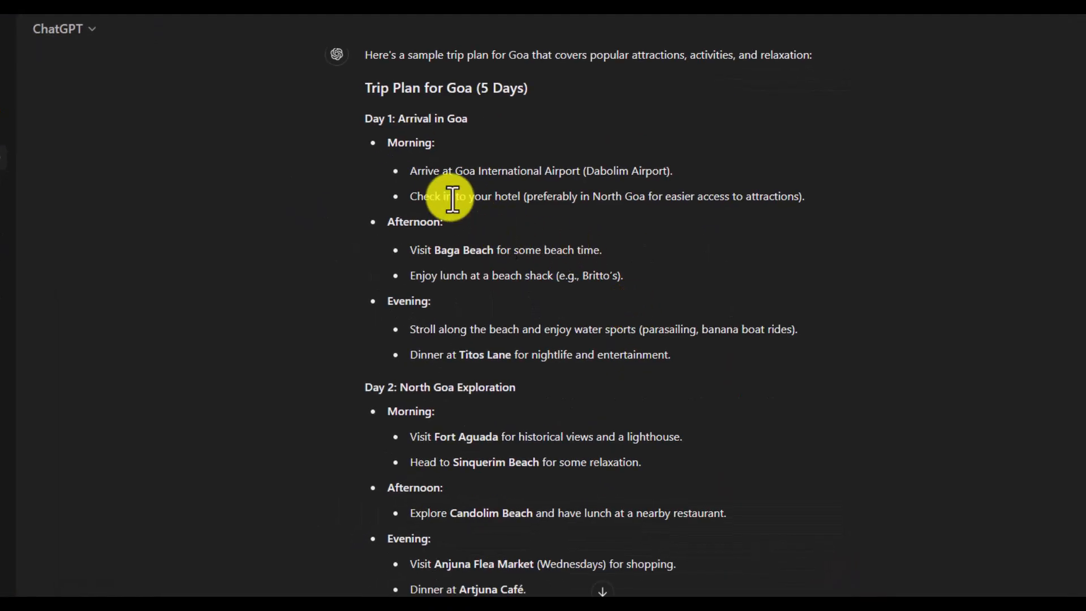
scroll(478, 212, "down", 8)
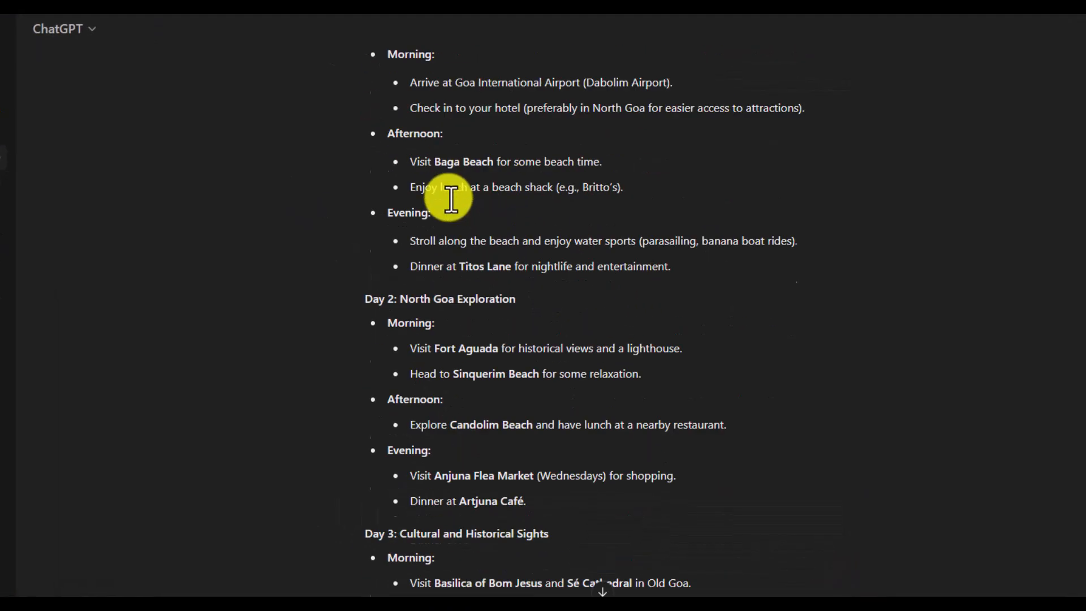
scroll(448, 202, "down", 8)
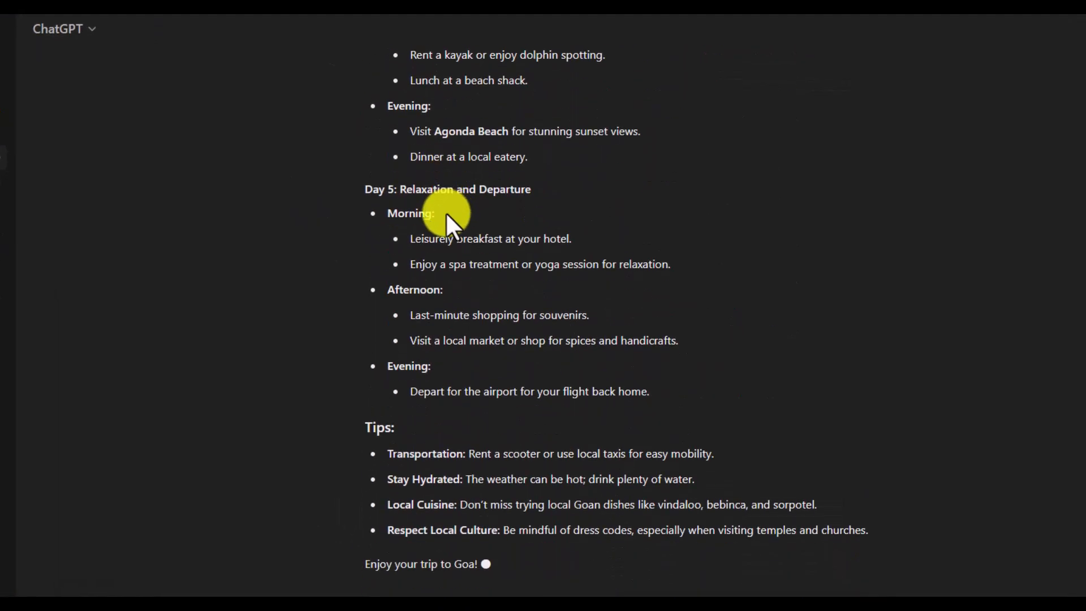
scroll(445, 212, "up", 15)
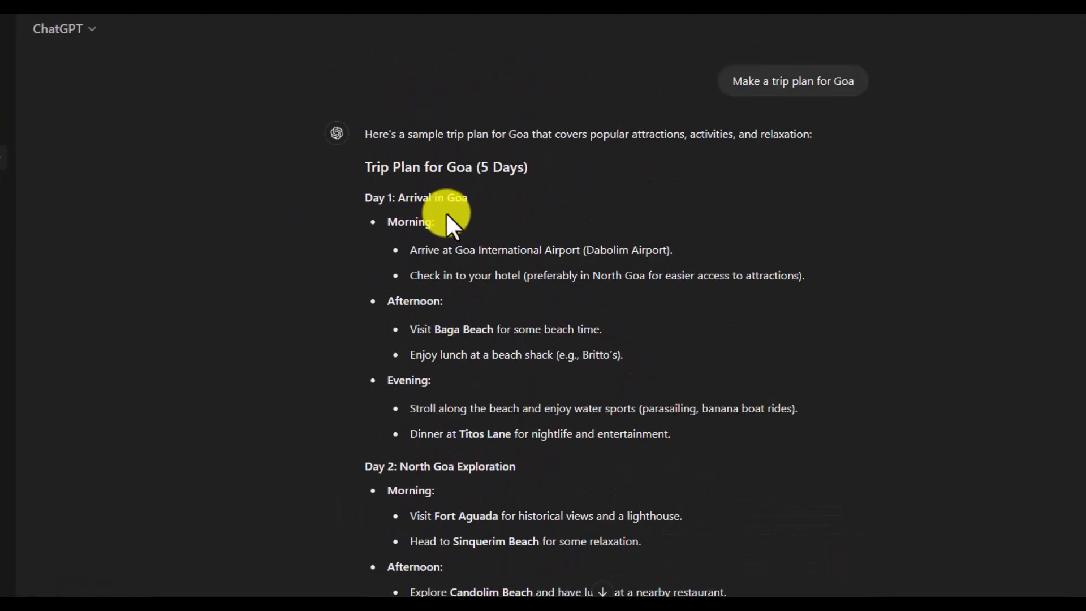
triple_click(758, 85)
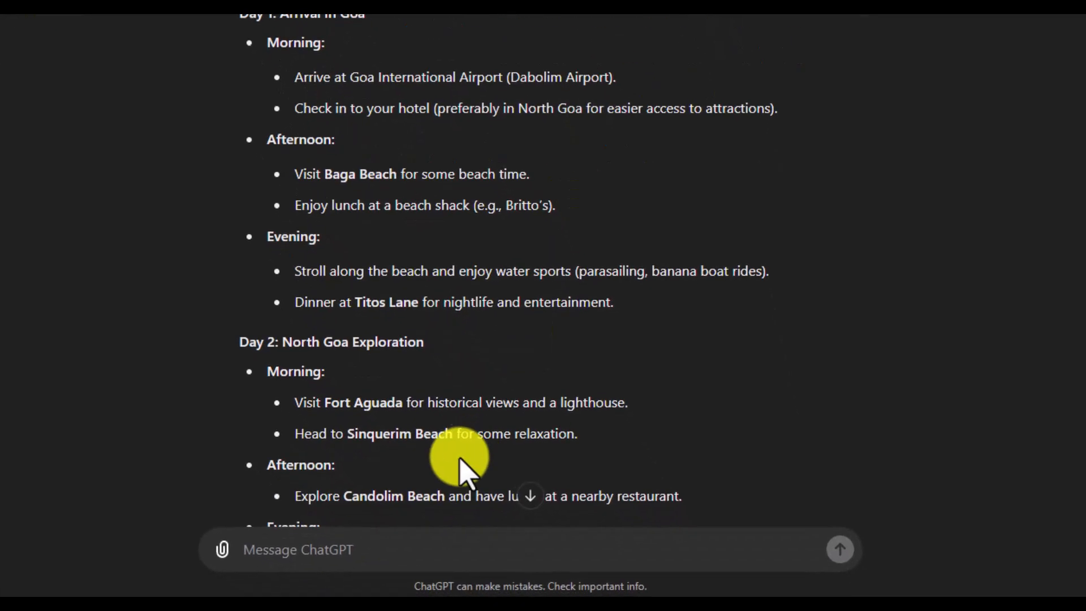
Step: Ask for a one-week Goa trip plan with 4 friends that includes fun partying and visiting beautiful places
type("I want to go to goa with my 4 friends for a week. Make a trip plan for us such that we can have fun partying and visiting beautiful places.")
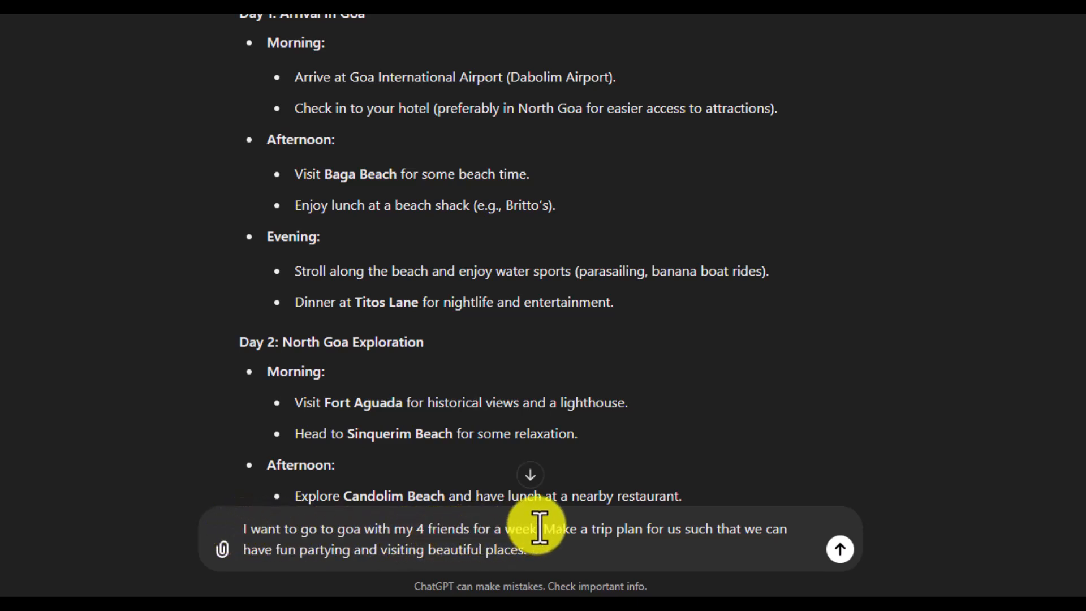
left_click_drag(544, 534, 767, 532)
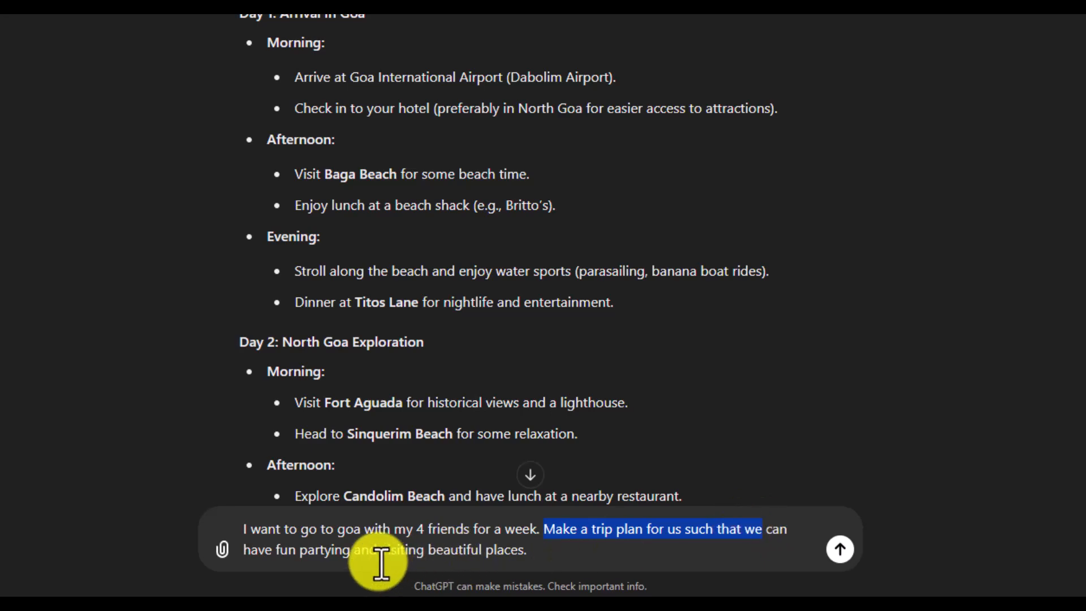
left_click(534, 557)
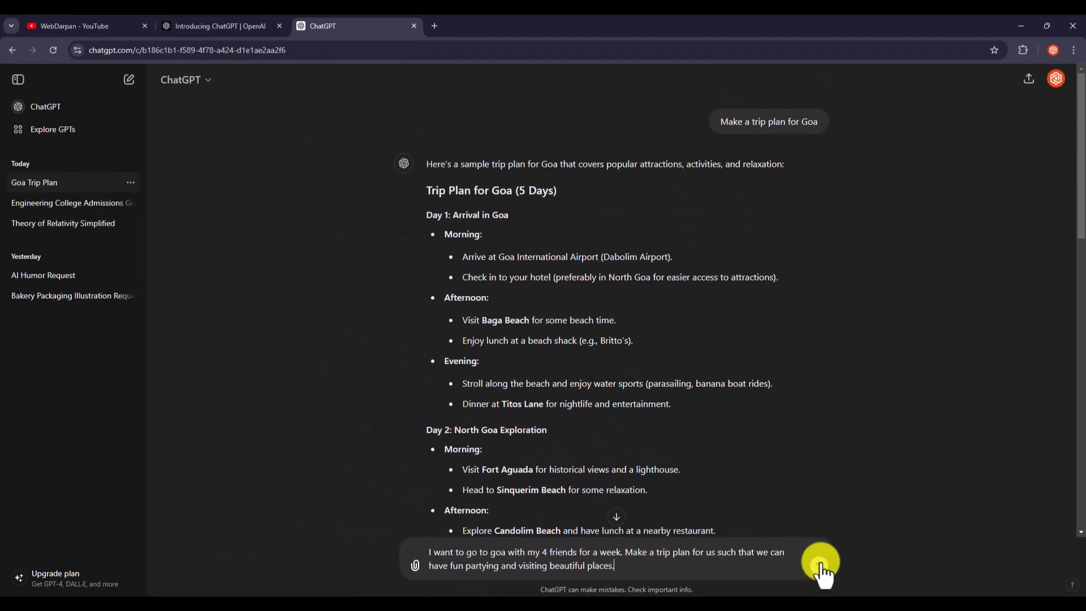
left_click(820, 566)
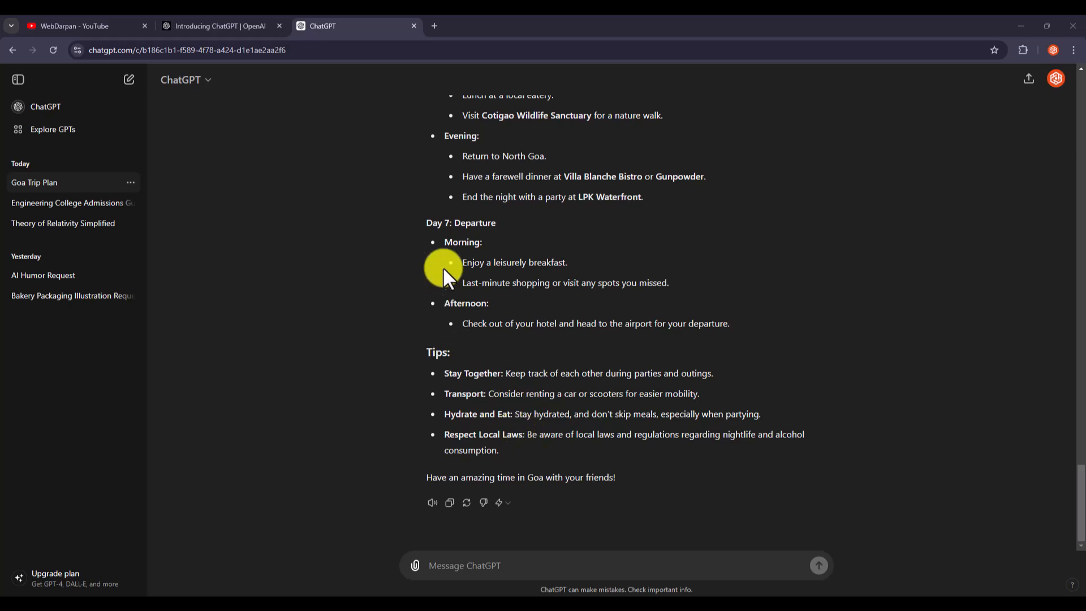
Step: Compare the week-long Goa plan for friends with the first plan, and highlight the detailed prompt behind it
scroll(442, 255, "up", 15)
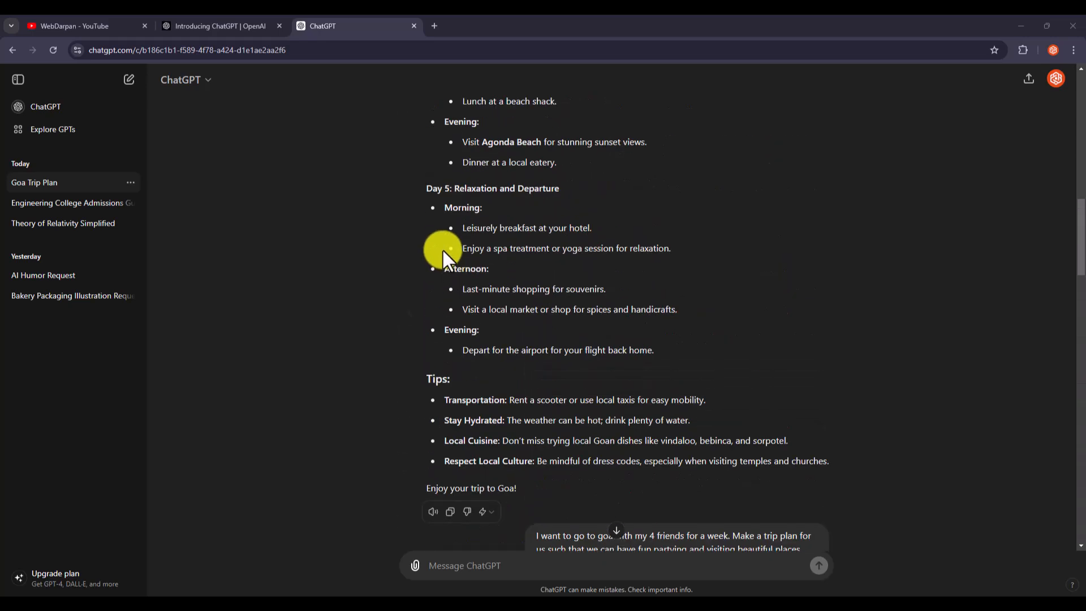
scroll(442, 249, "up", 7)
scroll(442, 249, "down", 15)
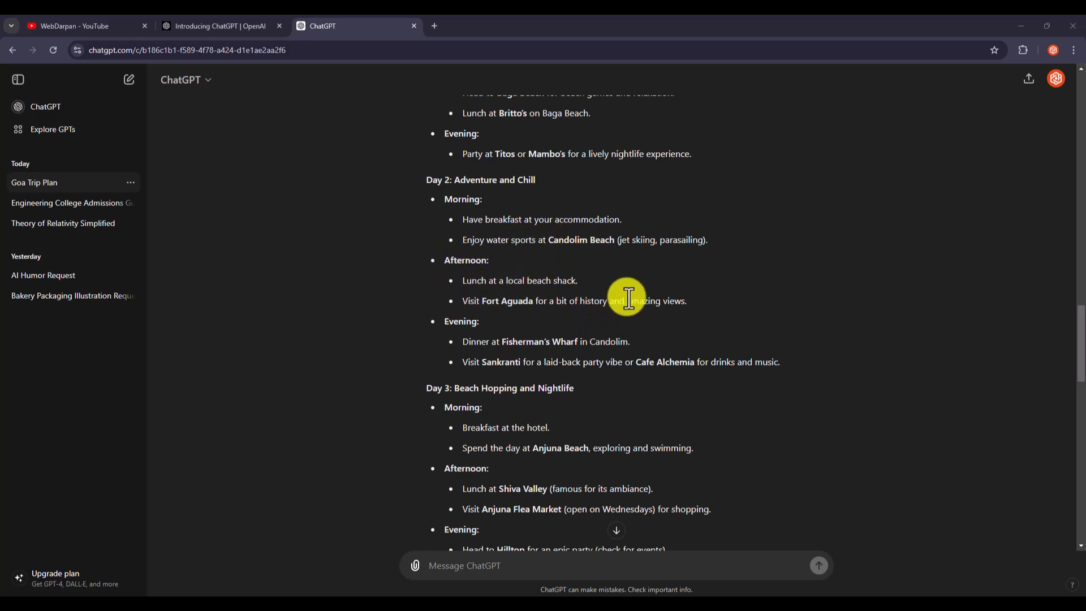
scroll(575, 371, "down", 4)
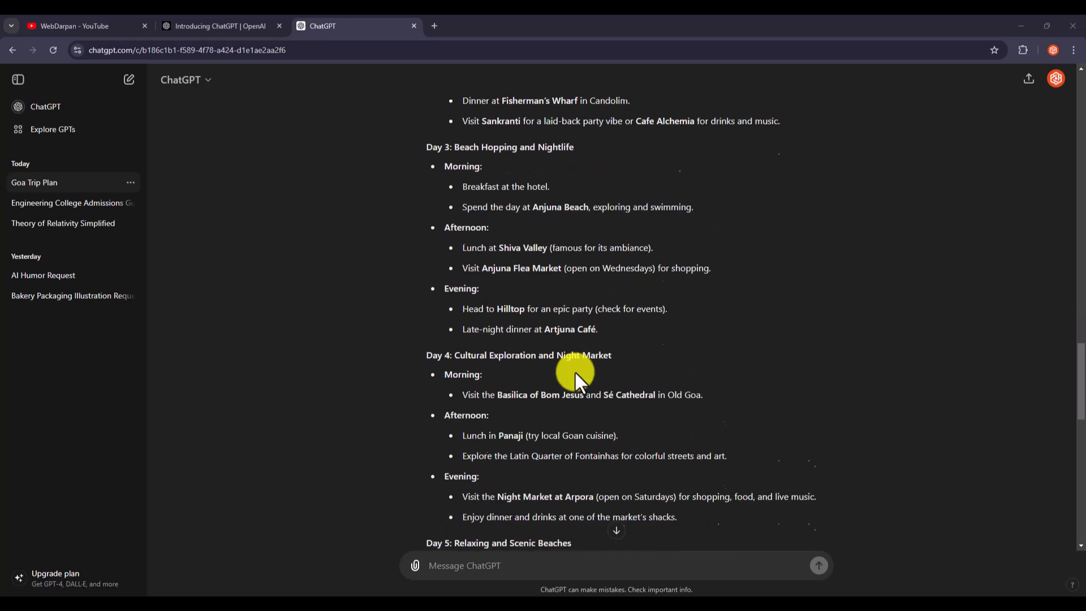
scroll(575, 371, "up", 12)
scroll(582, 364, "down", 3)
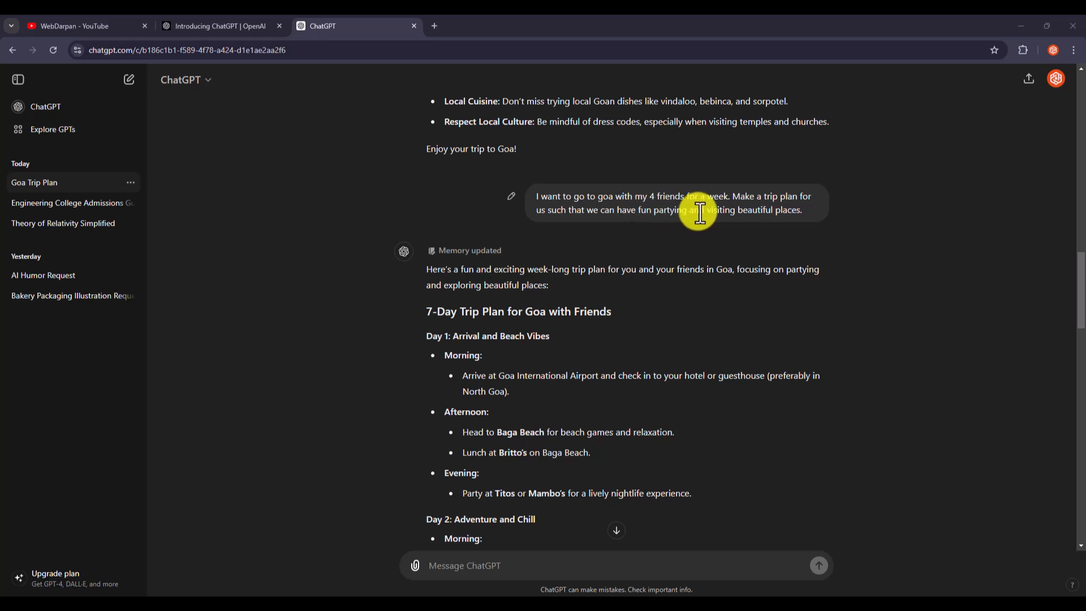
triple_click(676, 212)
left_click(675, 215)
triple_click(675, 200)
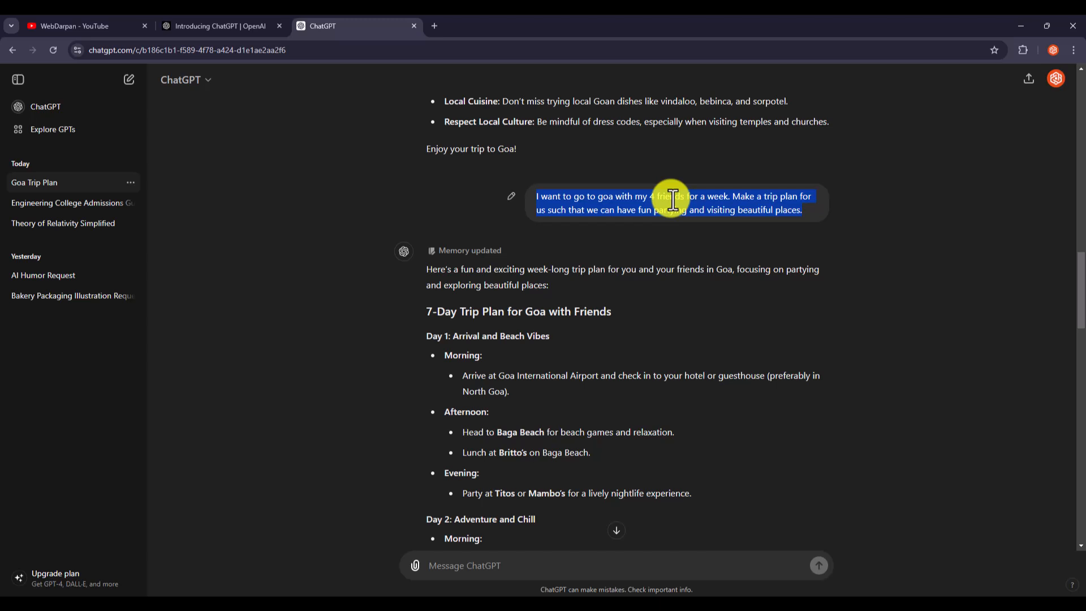
left_click(479, 217)
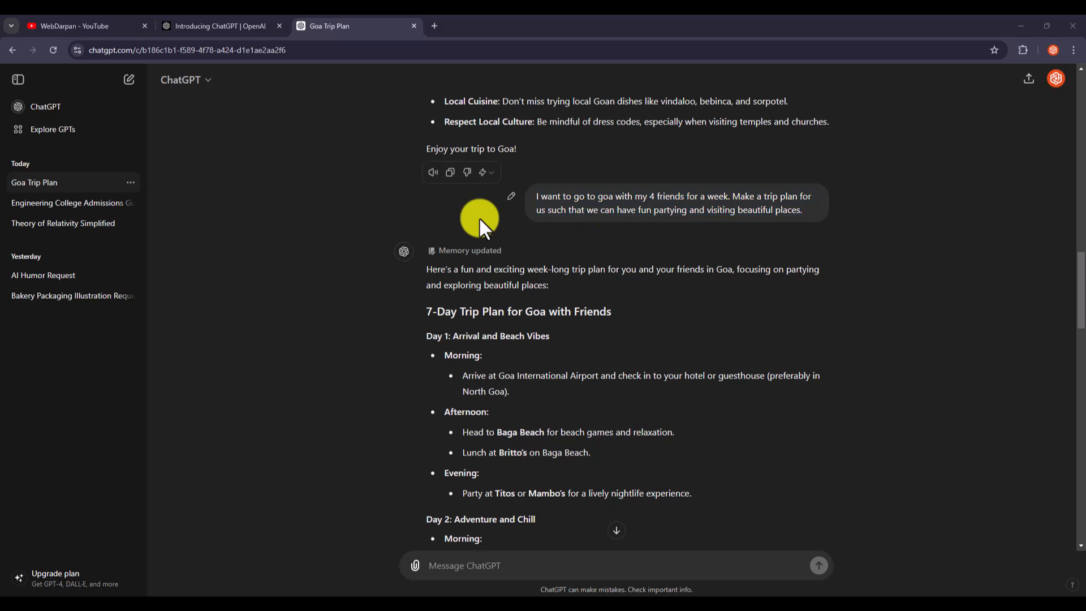